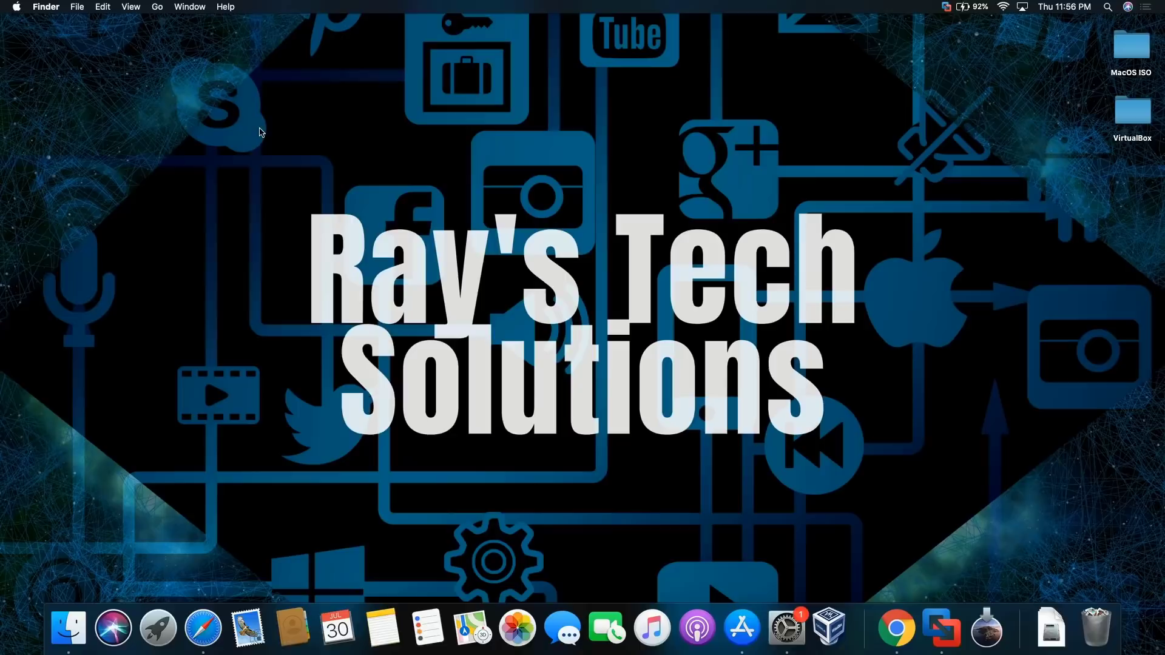
Launch VMware Fusion and start the New virtual machine wizard
left_click(958, 619)
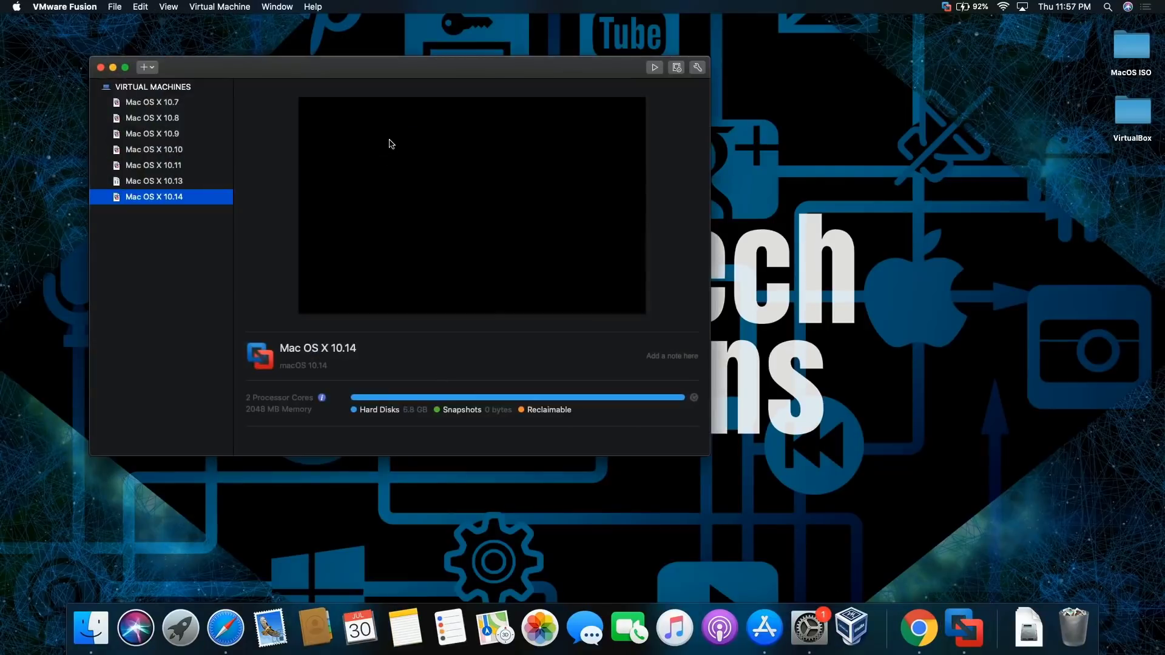
left_click_drag(321, 63, 553, 100)
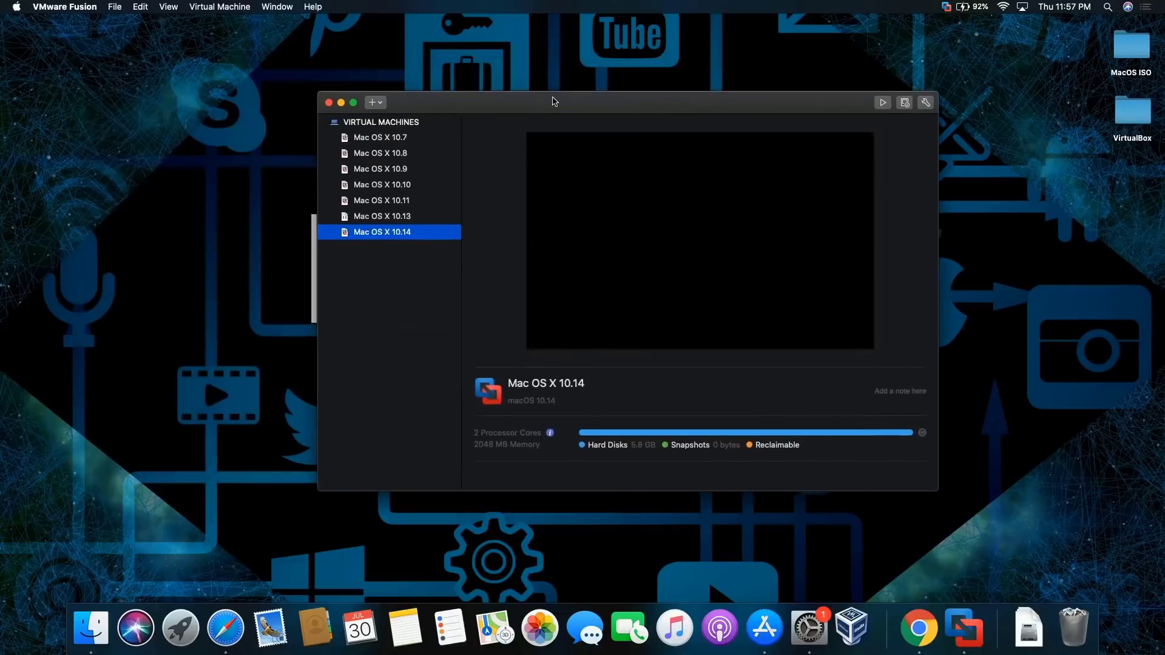
left_click(380, 105)
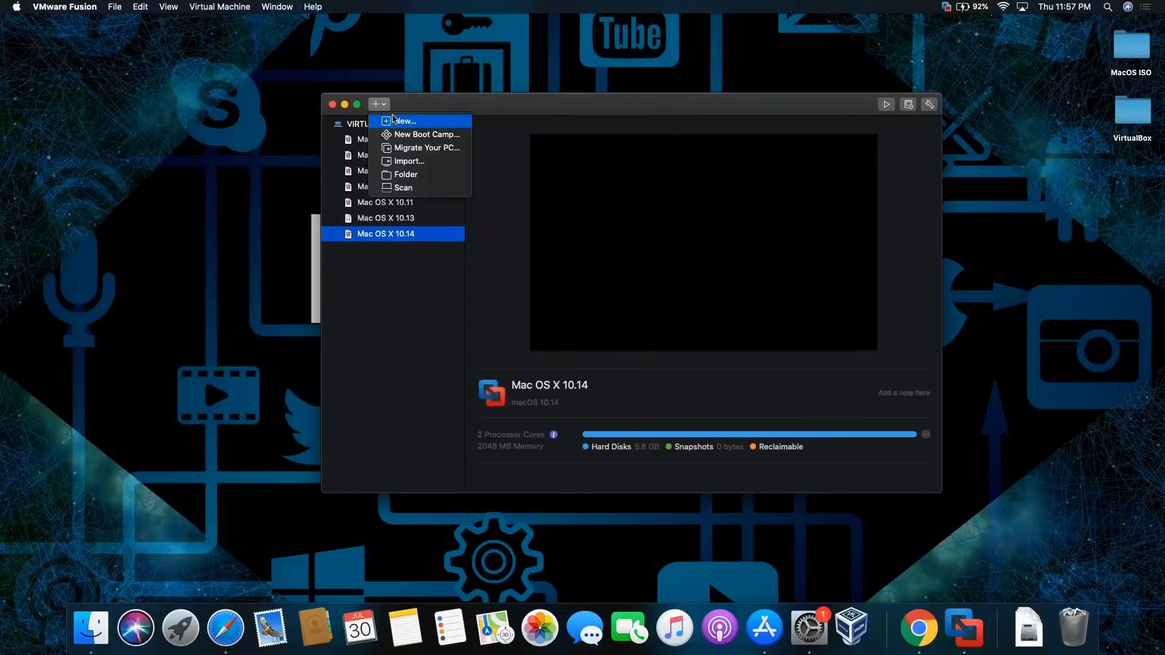
left_click(393, 119)
Drag Install macOS Catalina from Applications onto the wizard and finish the macOS 10.15 configuration
left_click(179, 29)
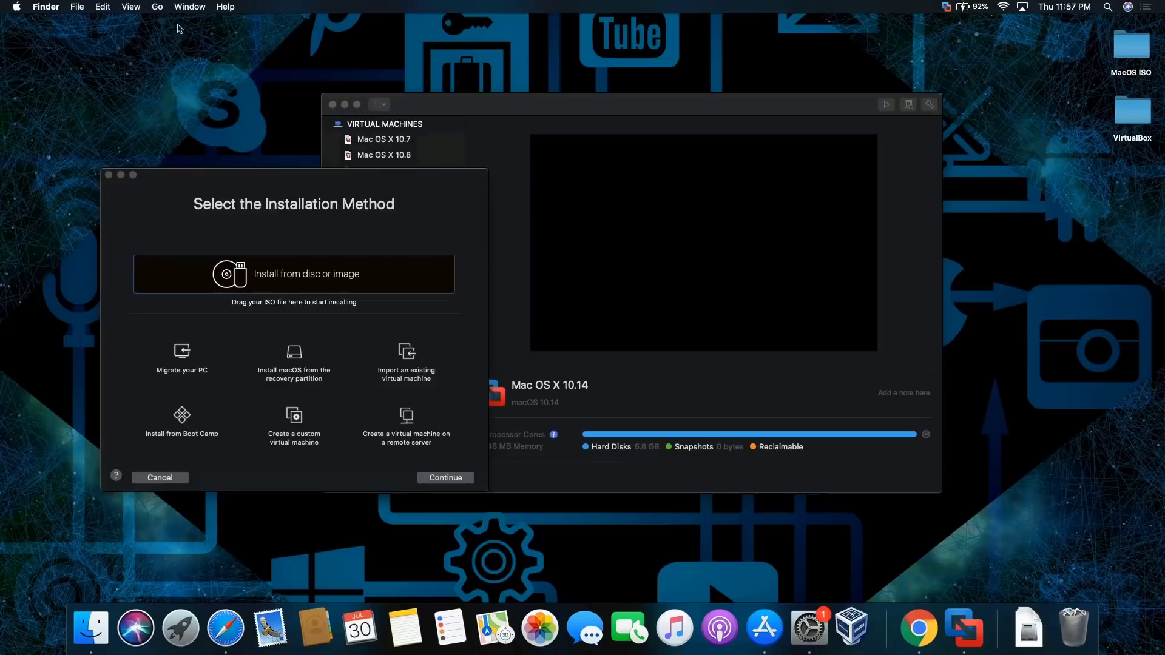
left_click(158, 7)
mouse_move(132, 8)
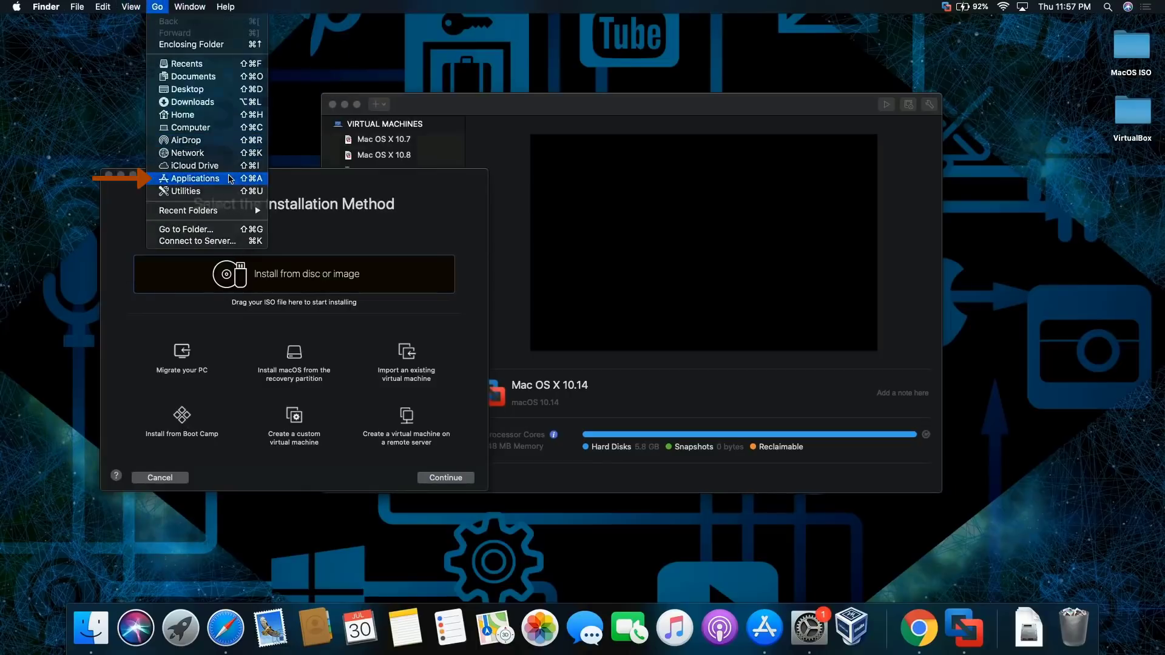
left_click(229, 179)
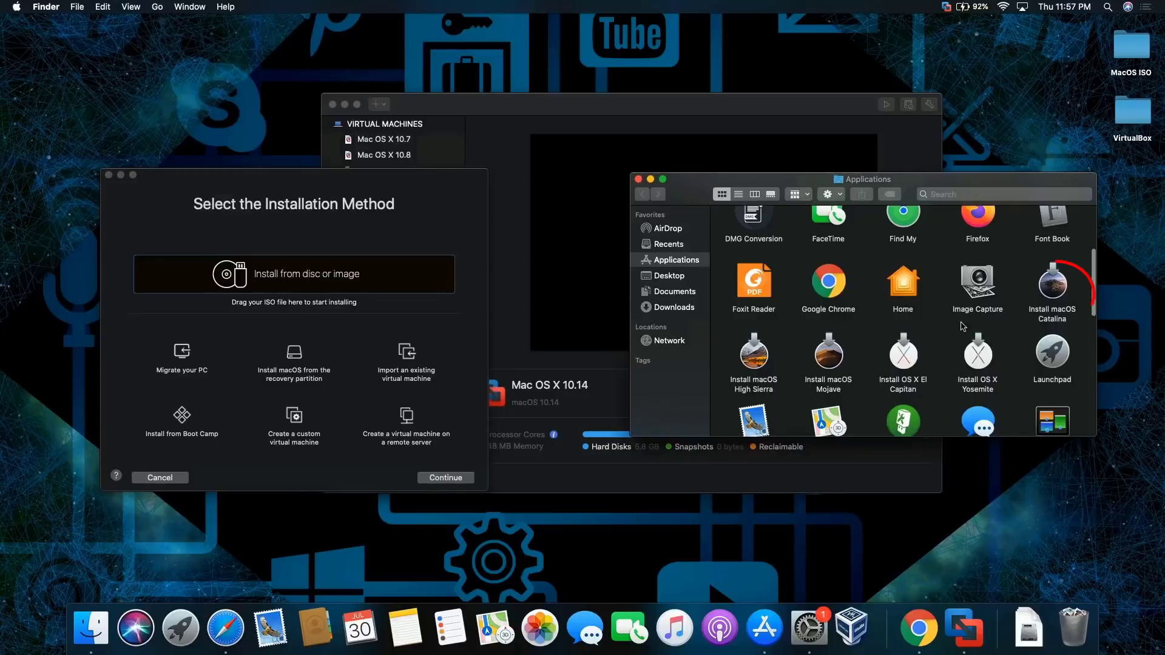
left_click(1055, 284)
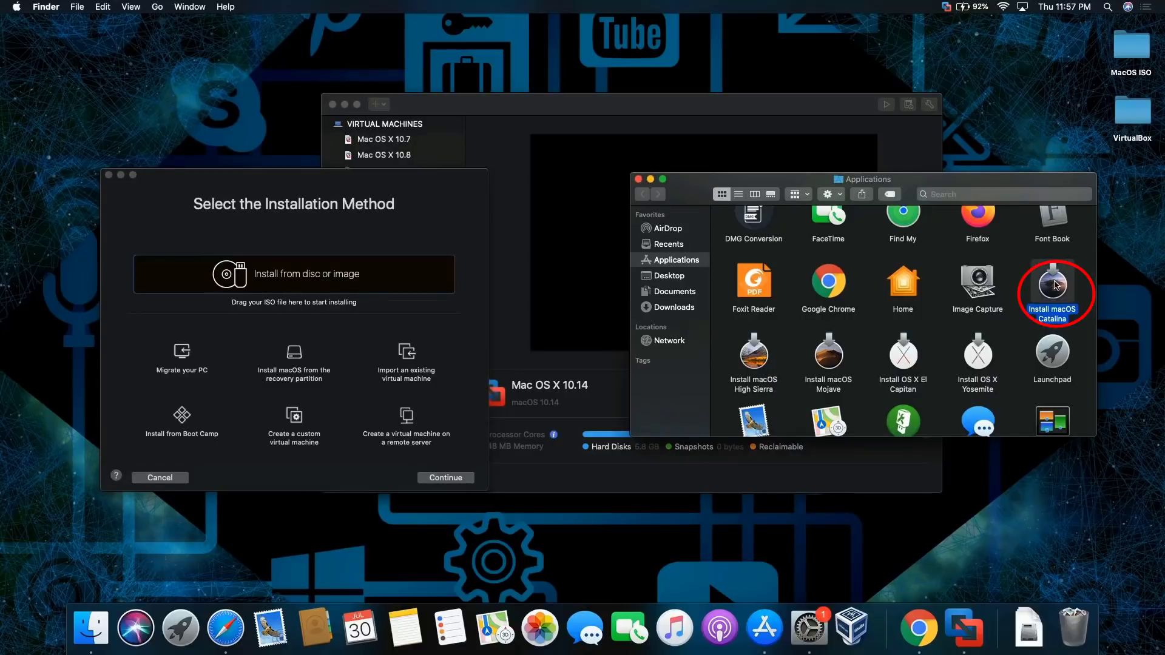
left_click_drag(1055, 284, 281, 266)
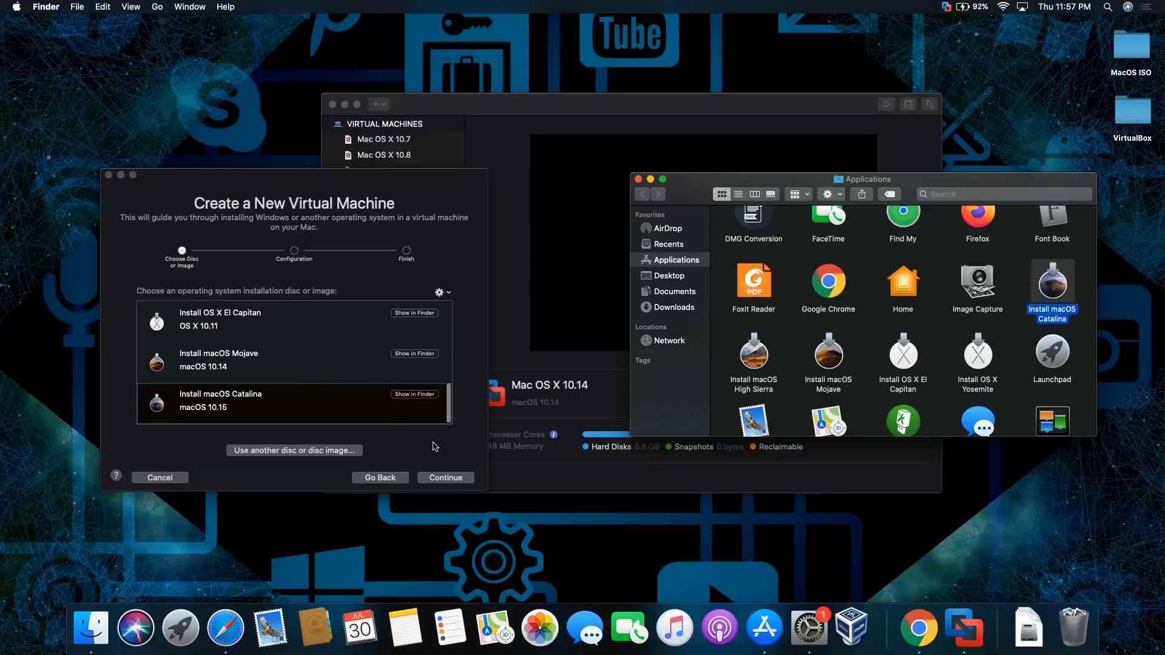
left_click(449, 479)
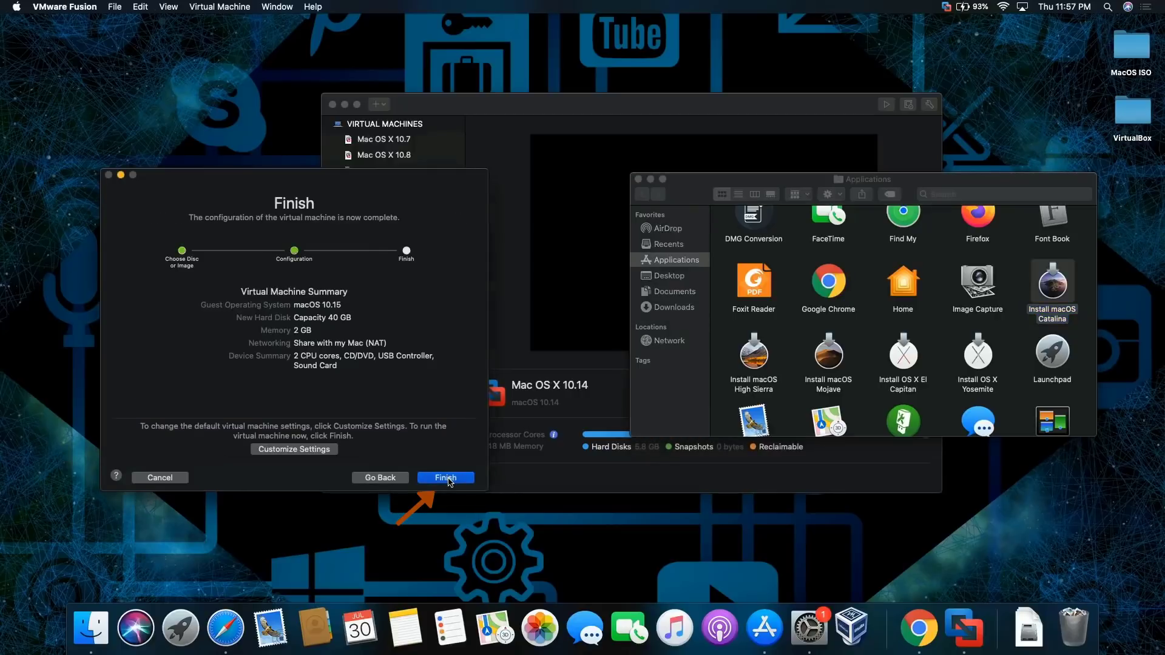
left_click(442, 479)
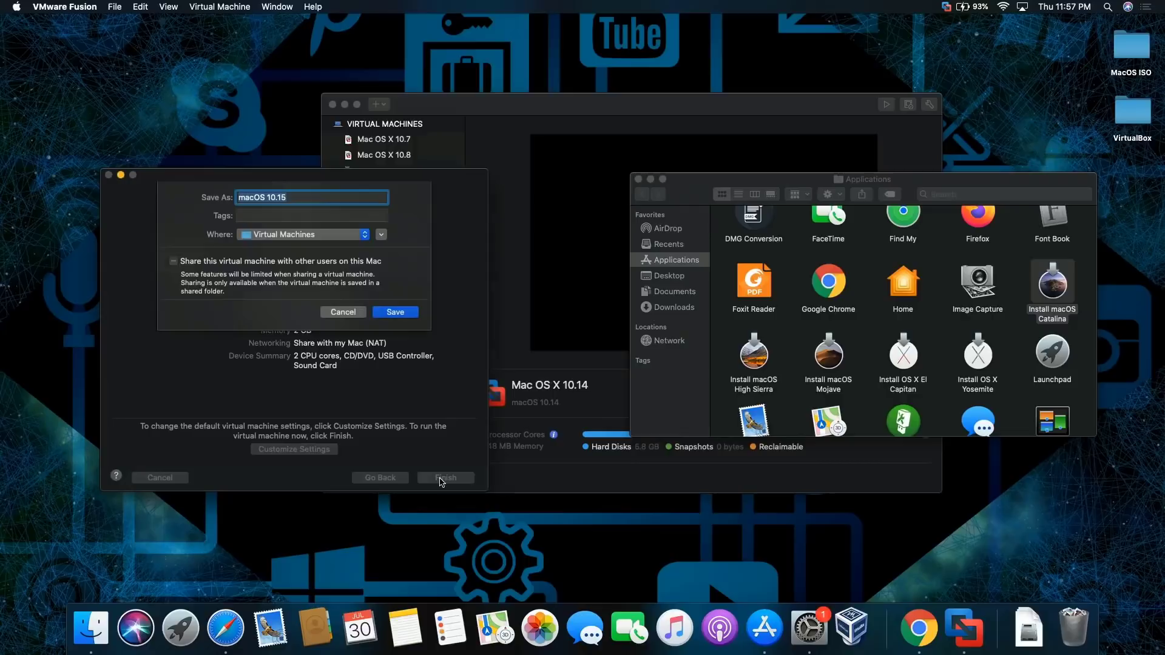
Save the VM as macOS 10.15 and, once booted, choose English as the Recovery language
left_click(395, 311)
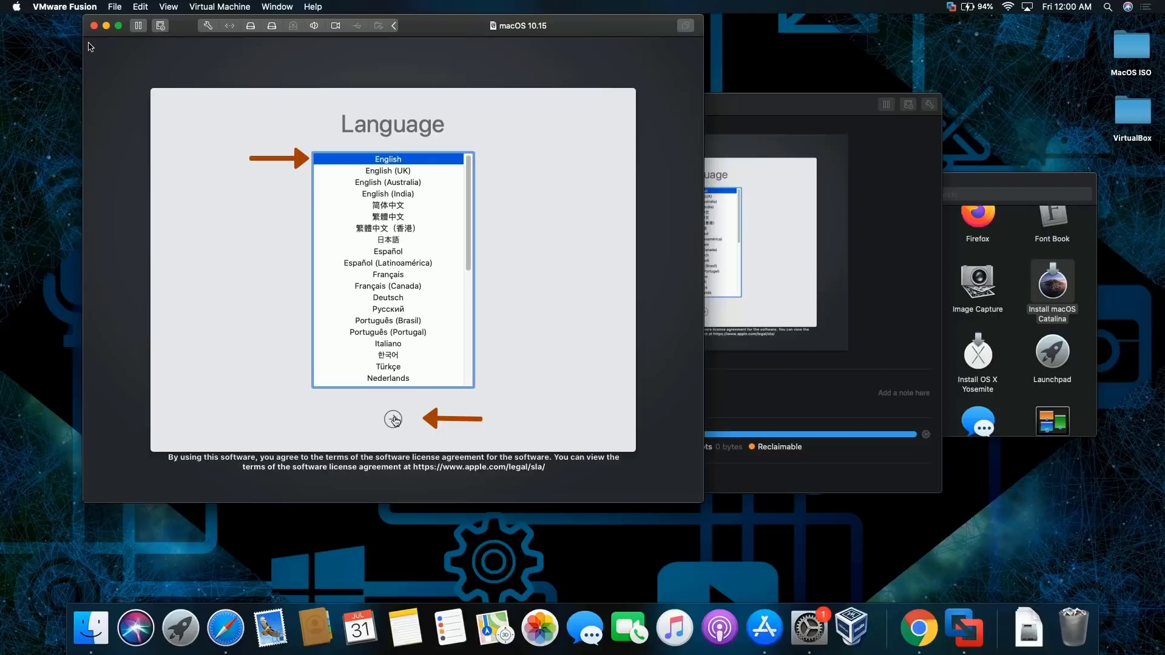
left_click(91, 46)
left_click(393, 419)
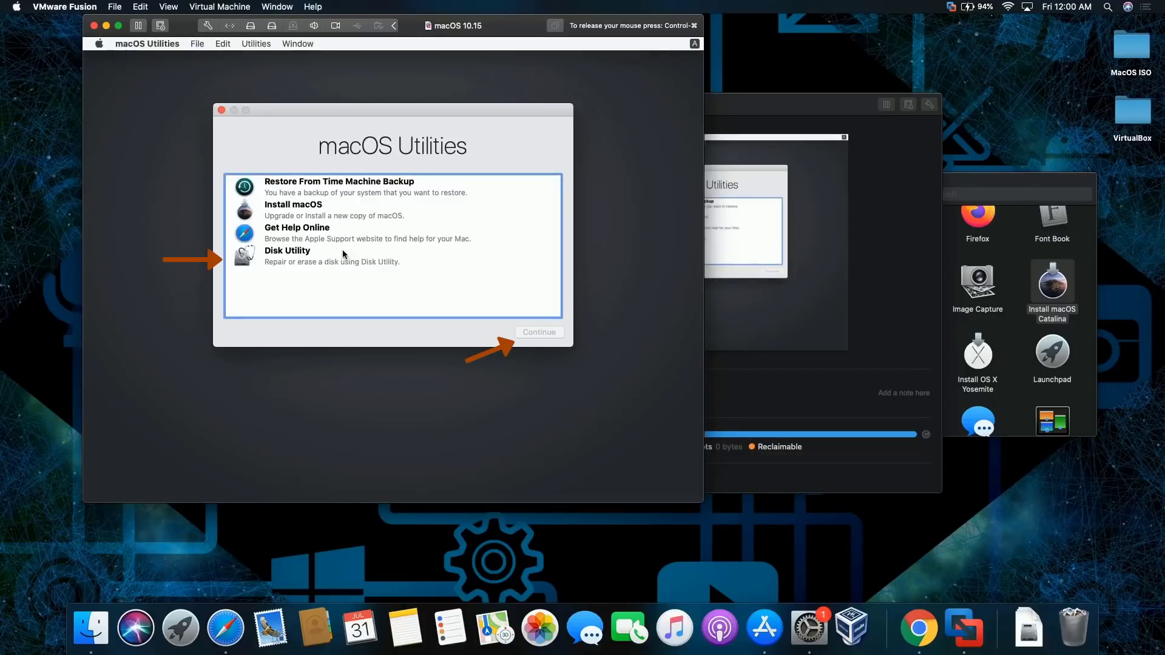
Review Install macOS Catalina and Macintosh HD in Disk Utility, close it, and choose Install macOS
left_click(318, 255)
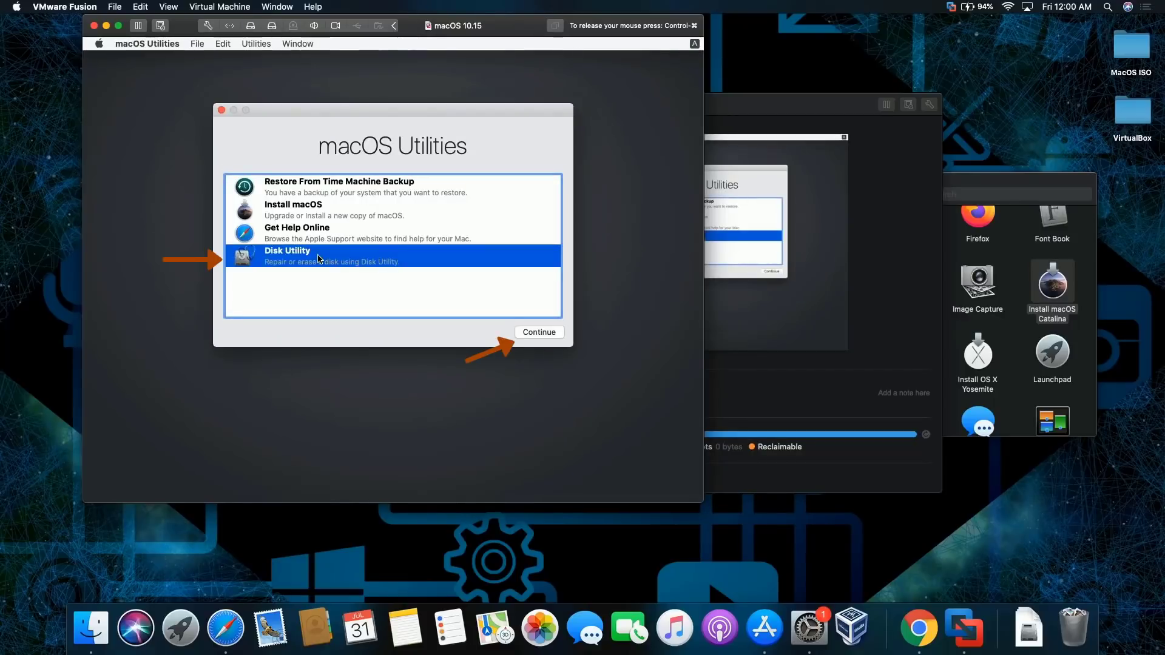
left_click(540, 332)
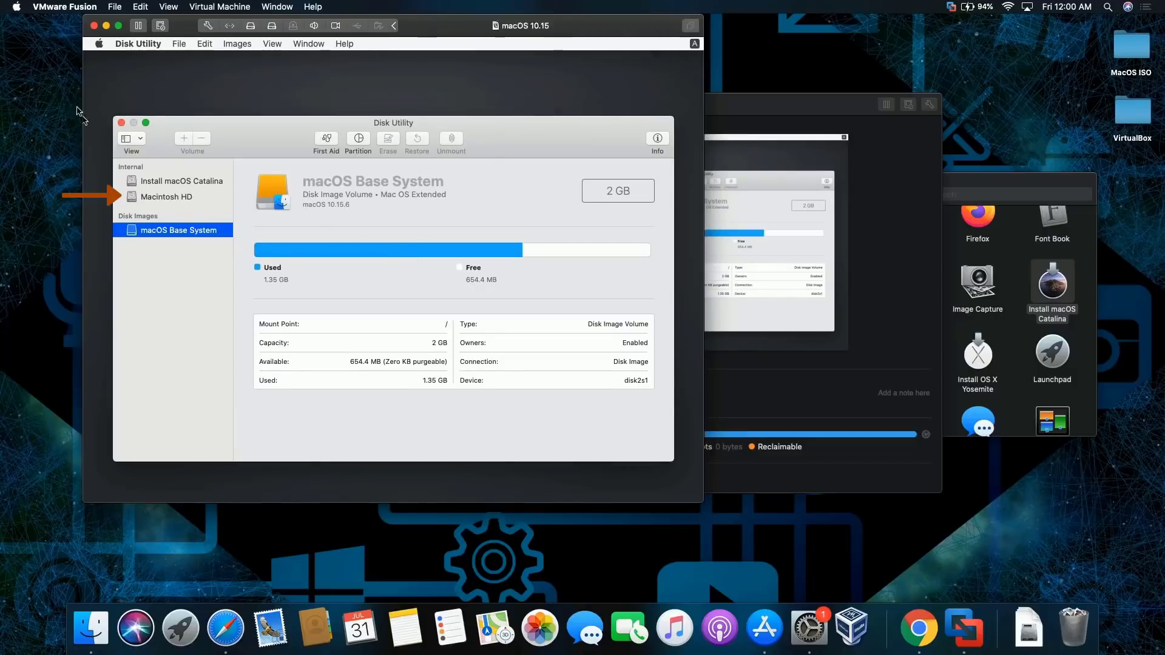
left_click(121, 124)
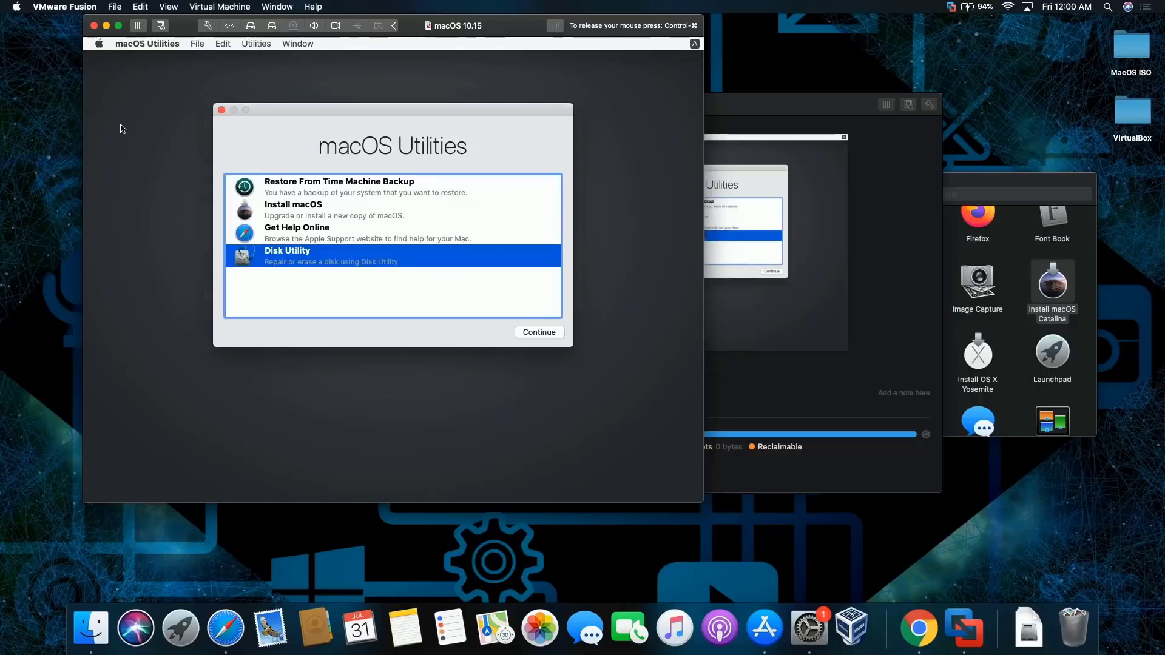
left_click(326, 207)
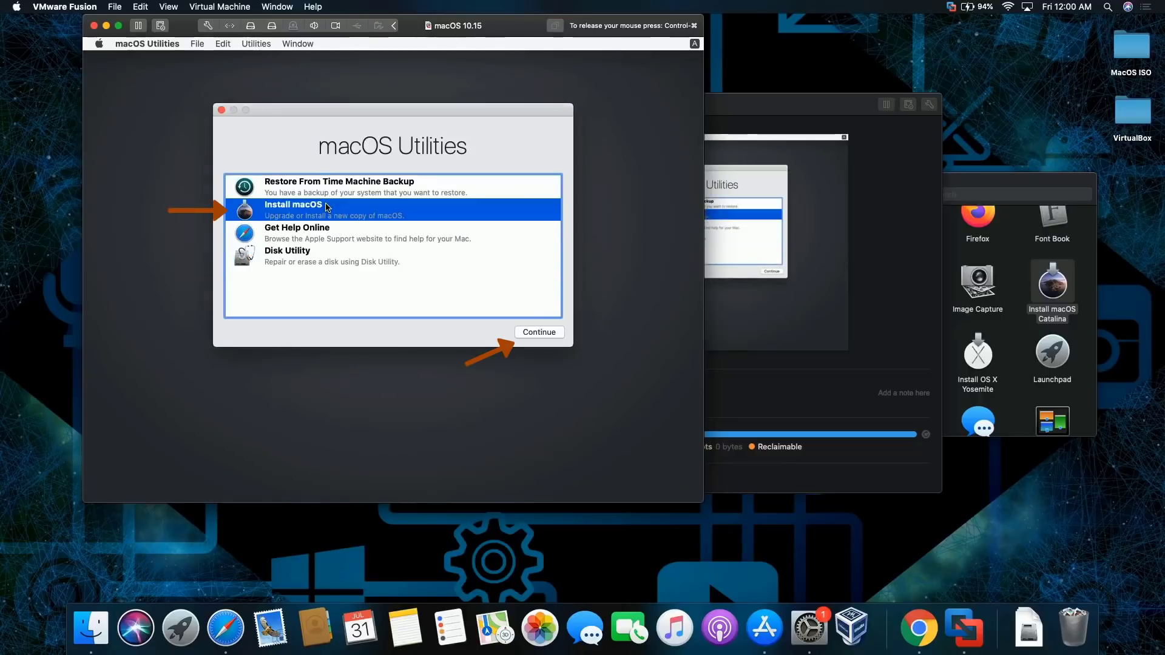
Accept the Catalina software license and start installing onto Macintosh HD
left_click(555, 333)
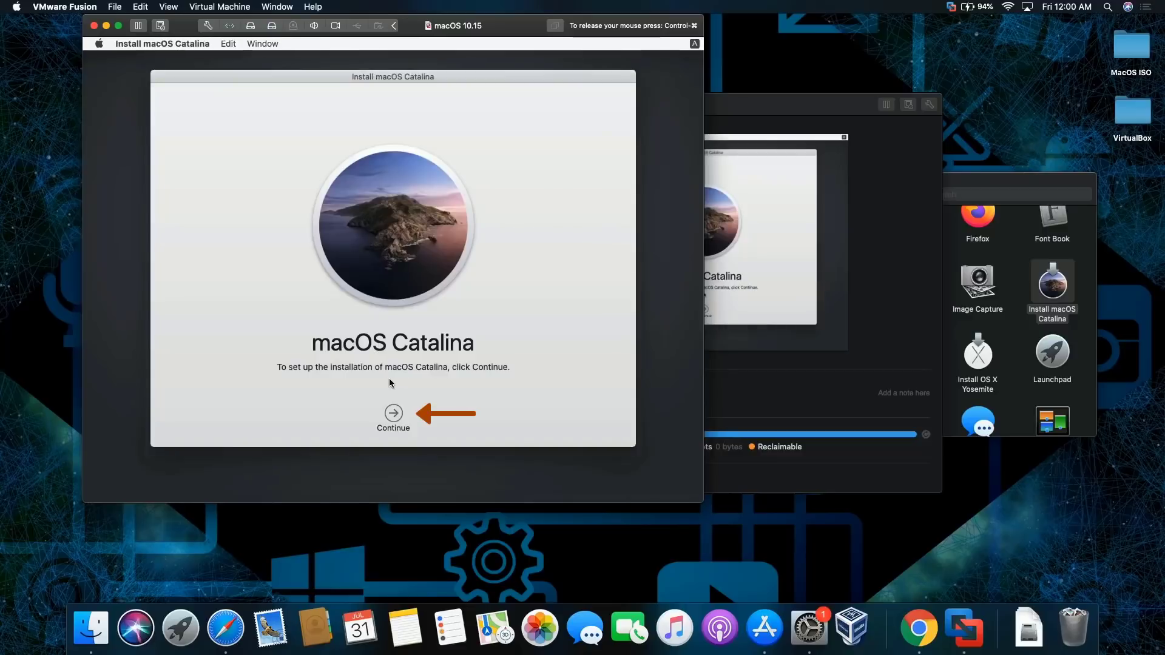
left_click(391, 413)
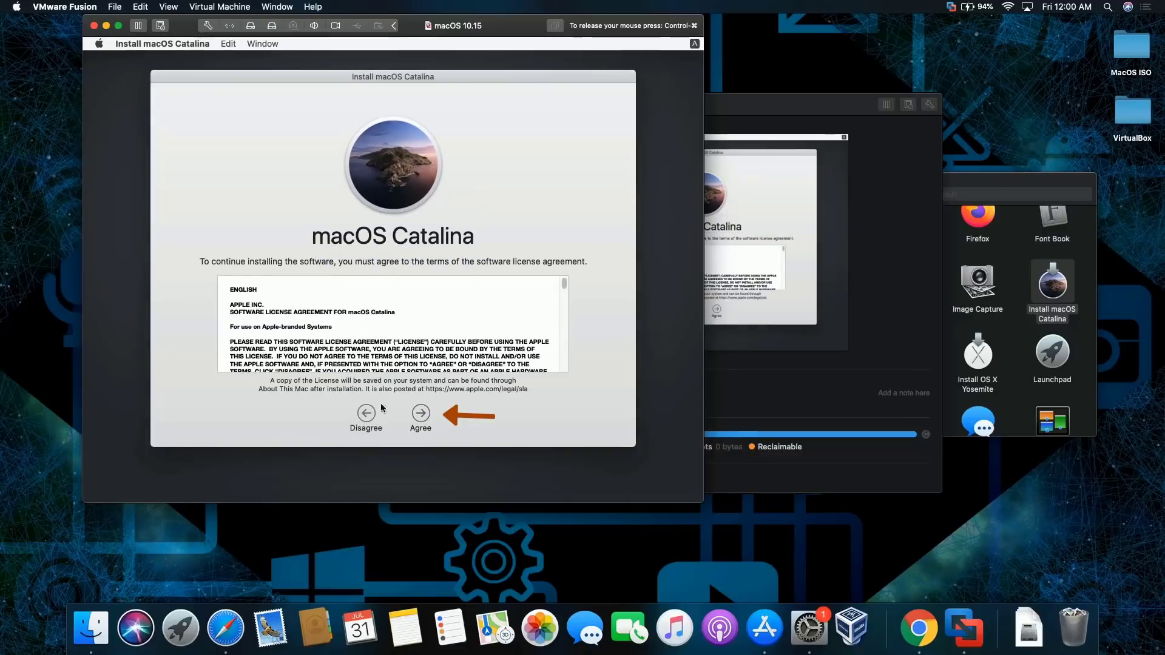
left_click(422, 414)
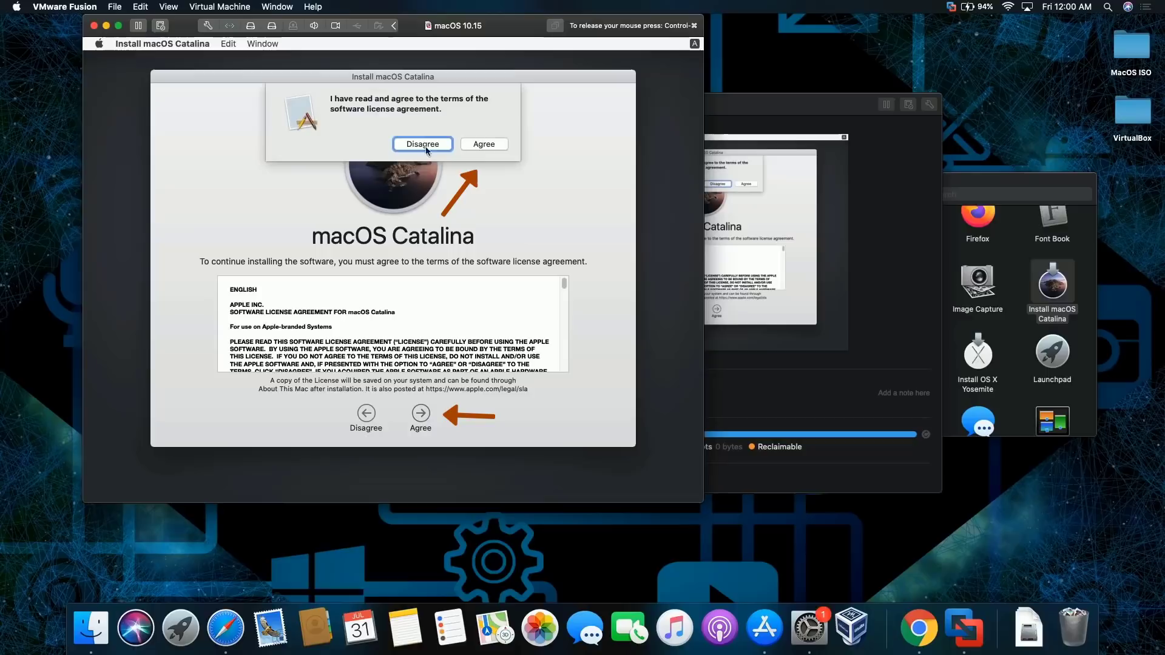
left_click(477, 148)
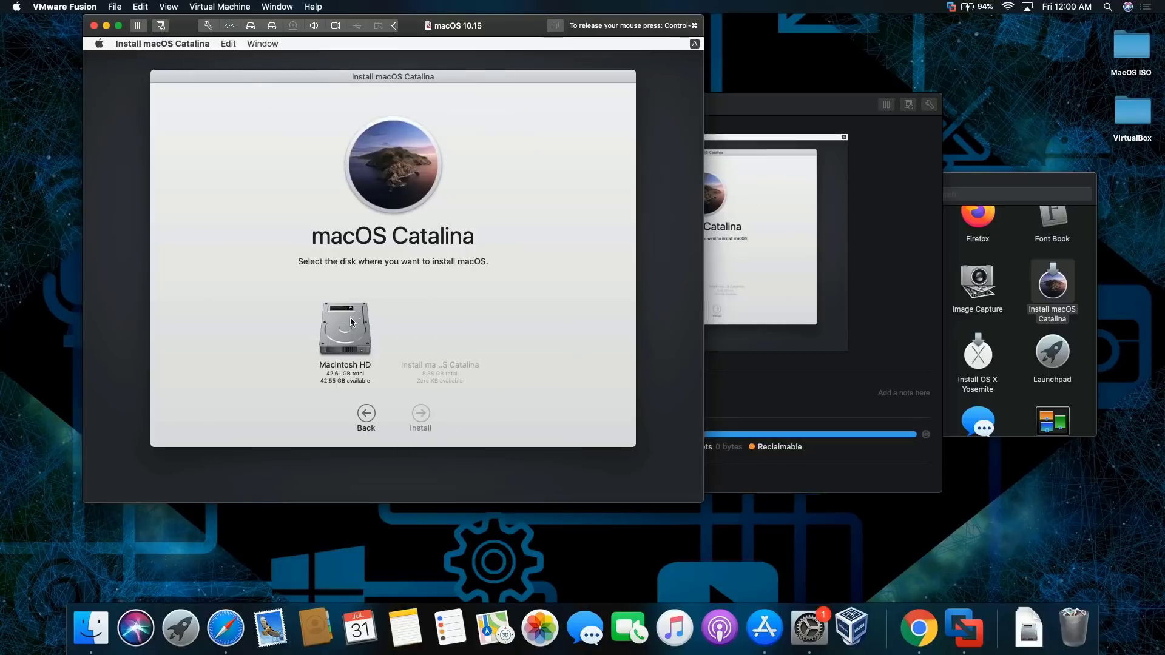
left_click(349, 319)
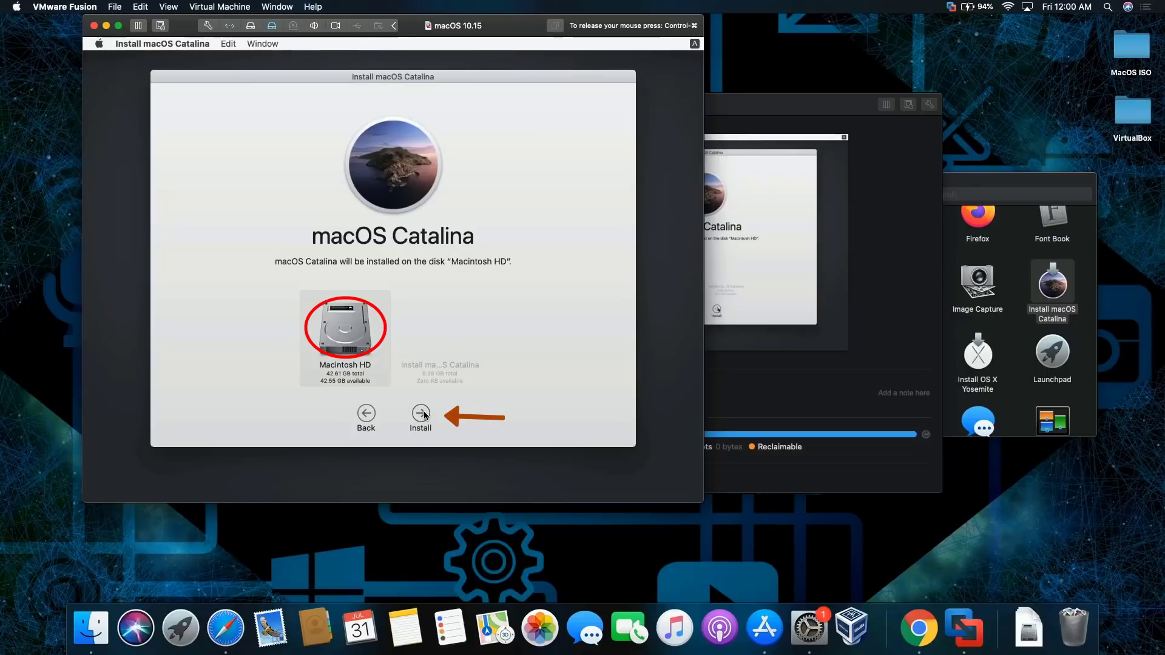
left_click(423, 410)
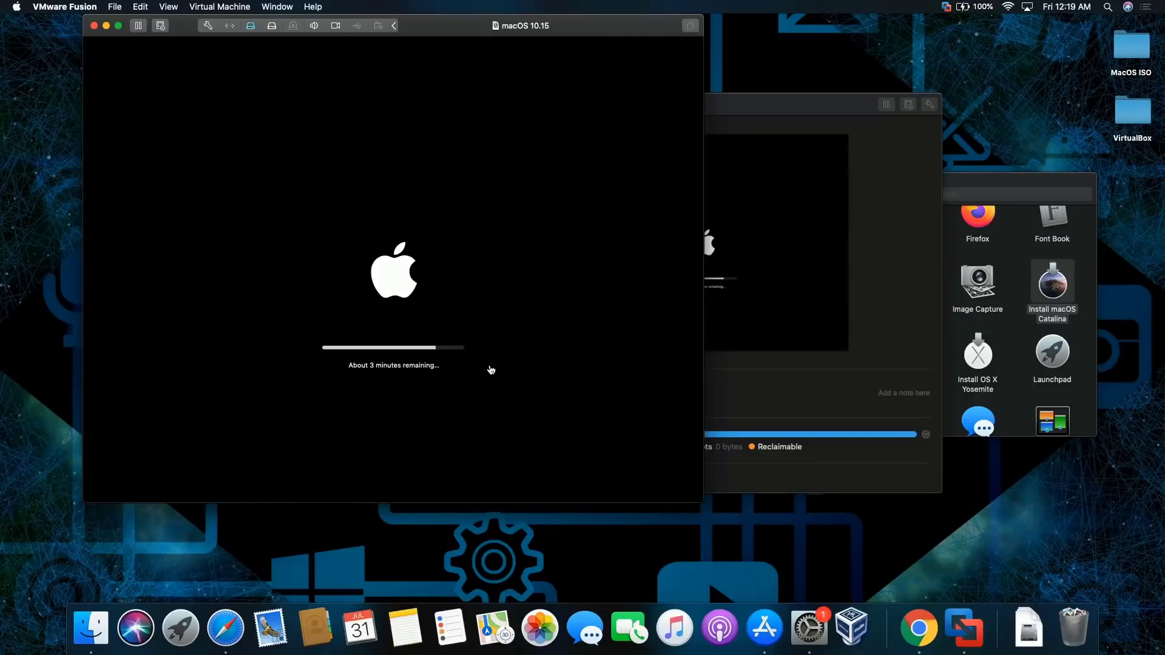
Give the VM input focus and wait for the installation to finish at the Welcome screen
left_click(491, 369)
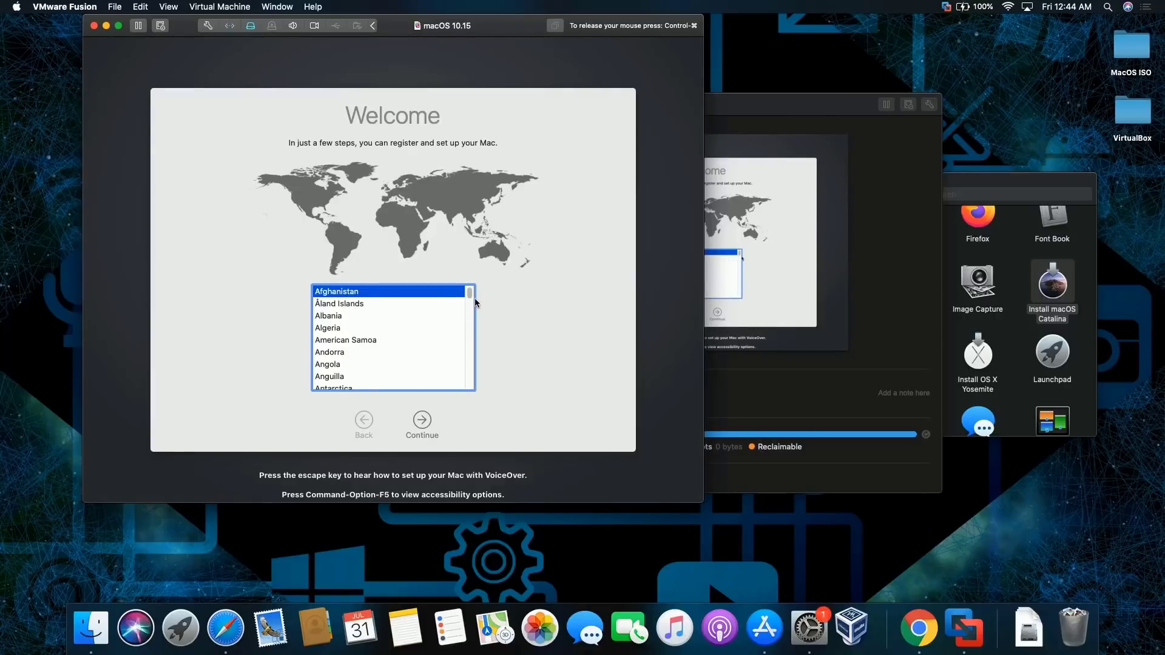
Scroll the country list, pick United States, and continue to Written and Spoken Languages
left_click_drag(471, 296, 470, 379)
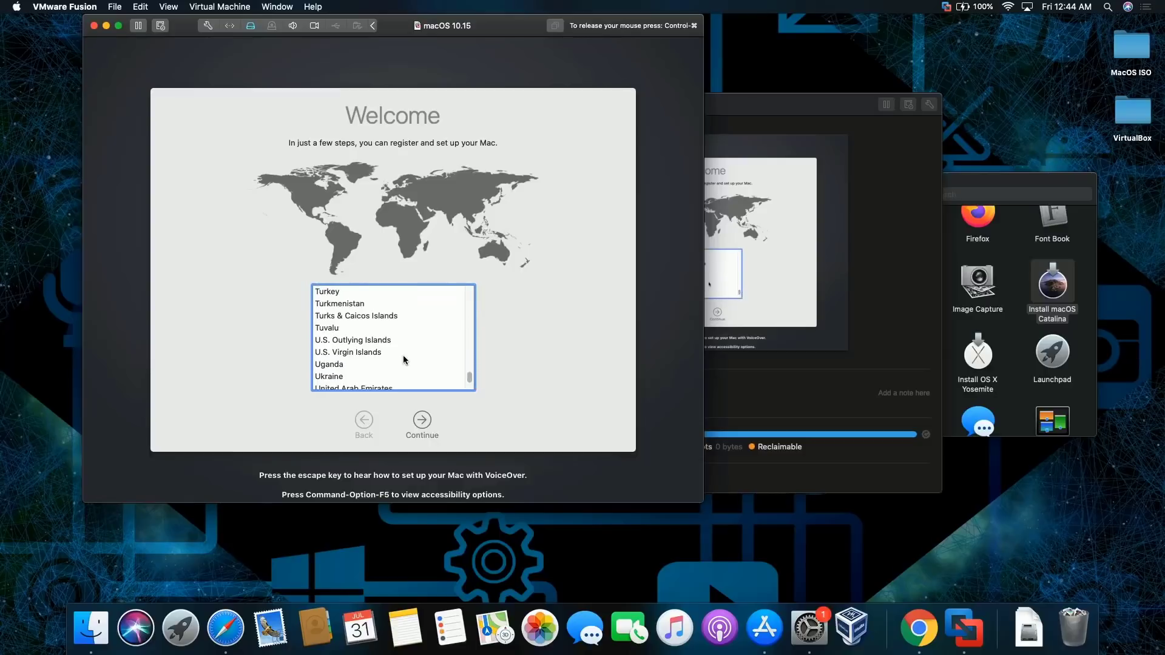
scroll(427, 360, "down", 1)
left_click_drag(466, 377, 468, 380)
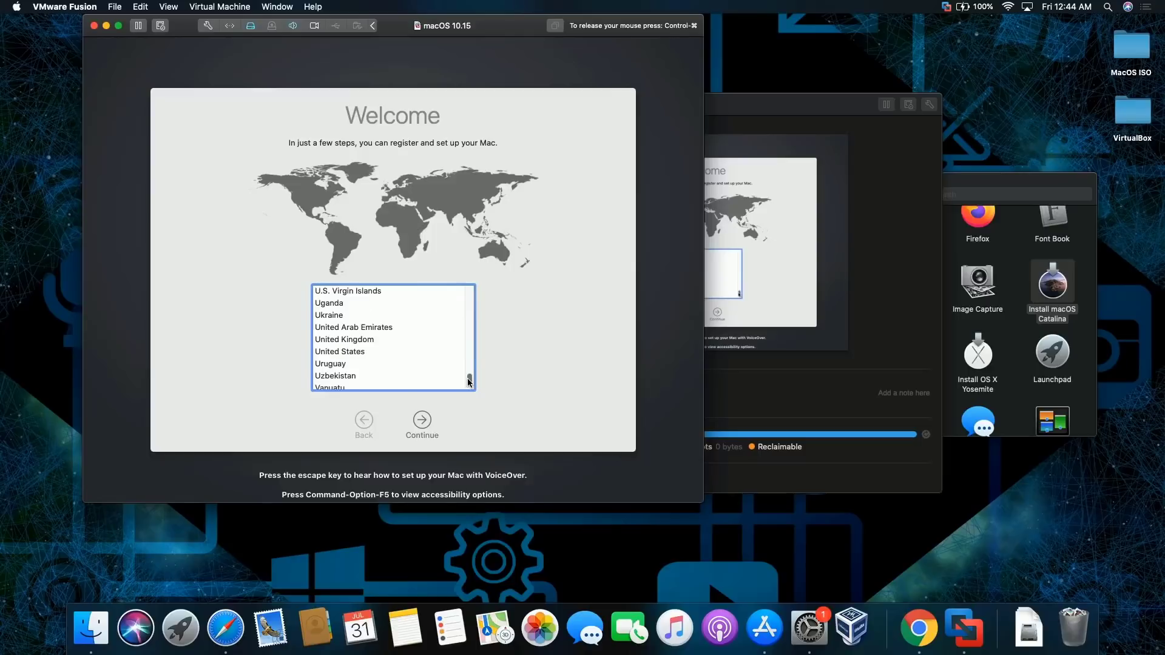
left_click(390, 353)
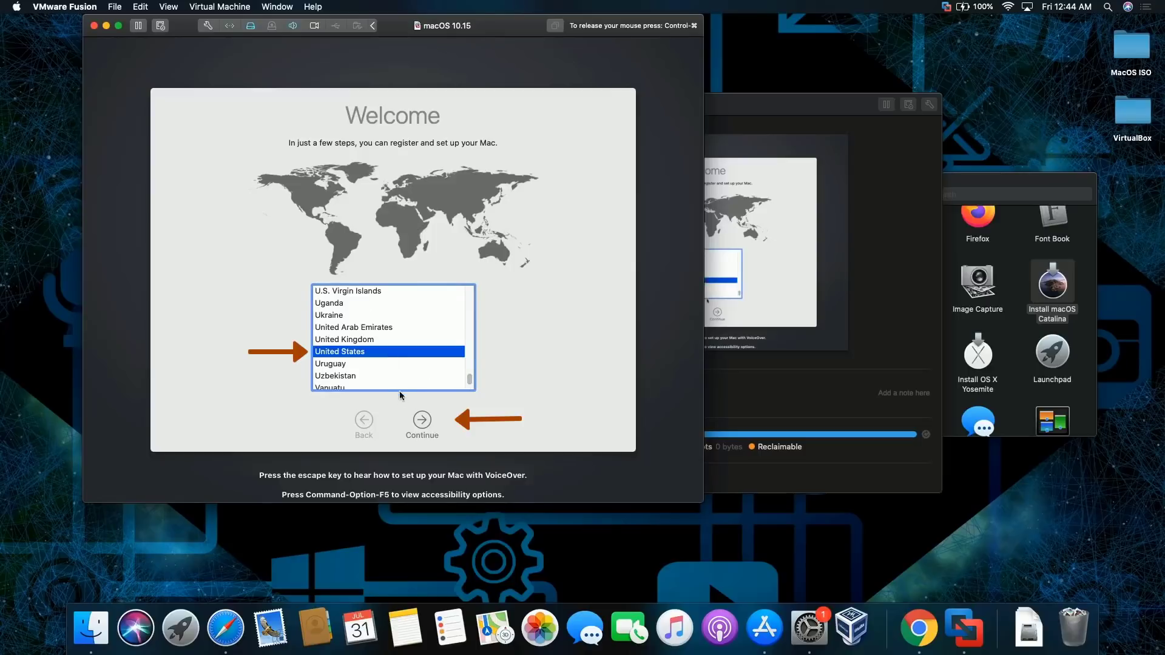
left_click(423, 420)
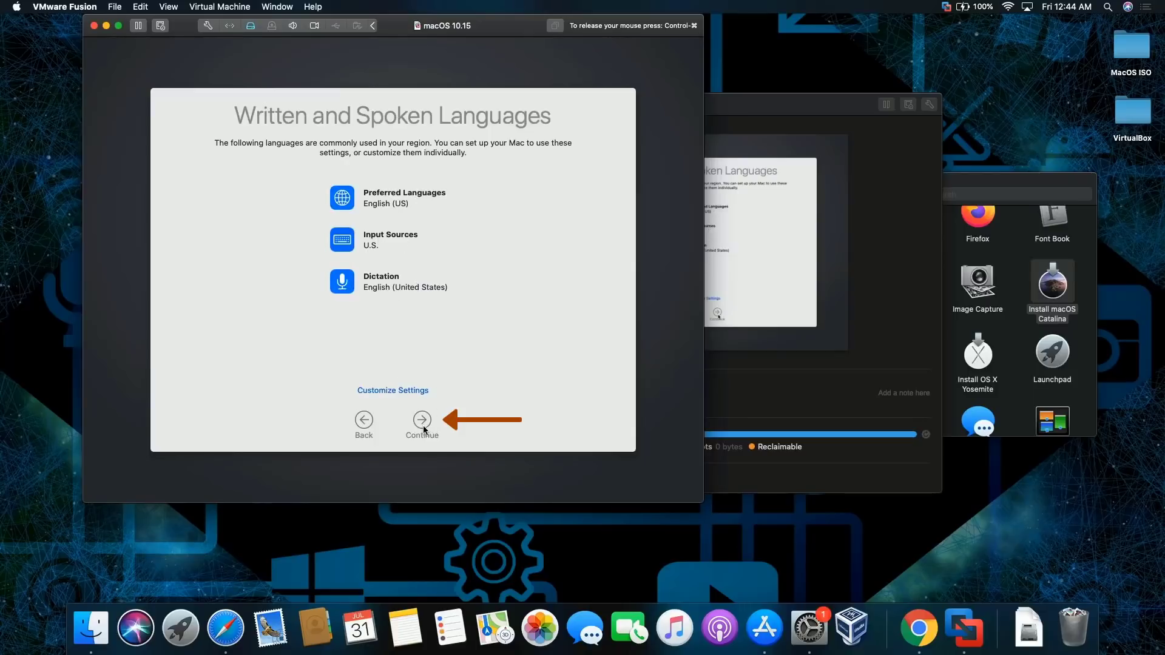
Accept the English (US) language defaults and Data & Privacy, choosing not to transfer information
left_click(422, 421)
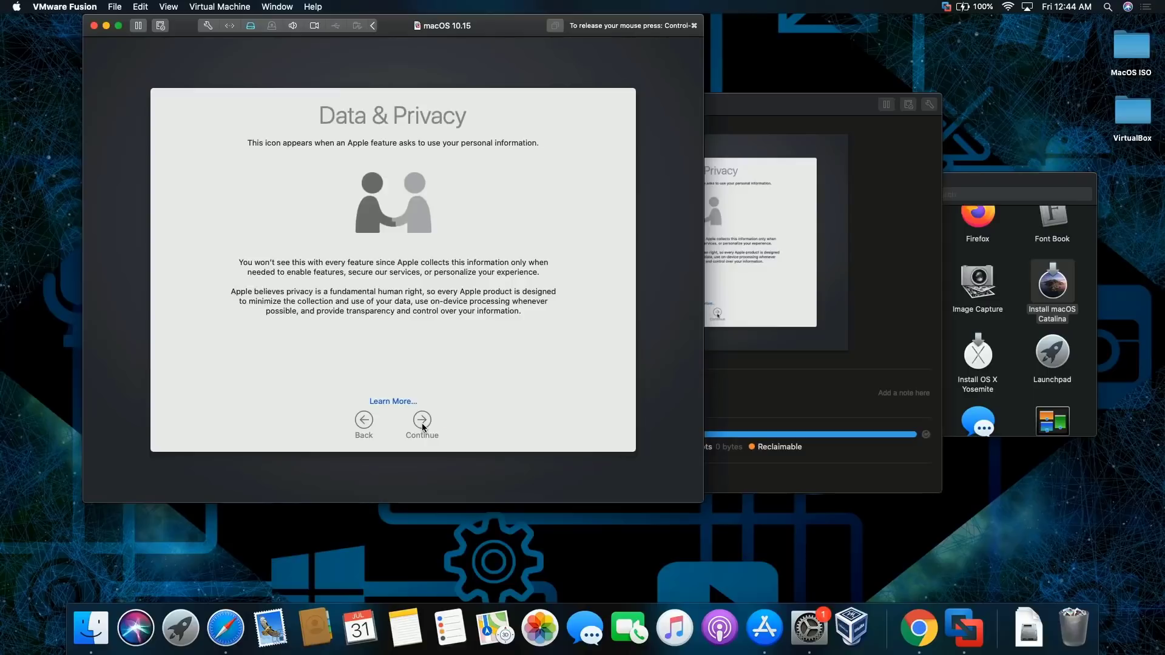
left_click(423, 421)
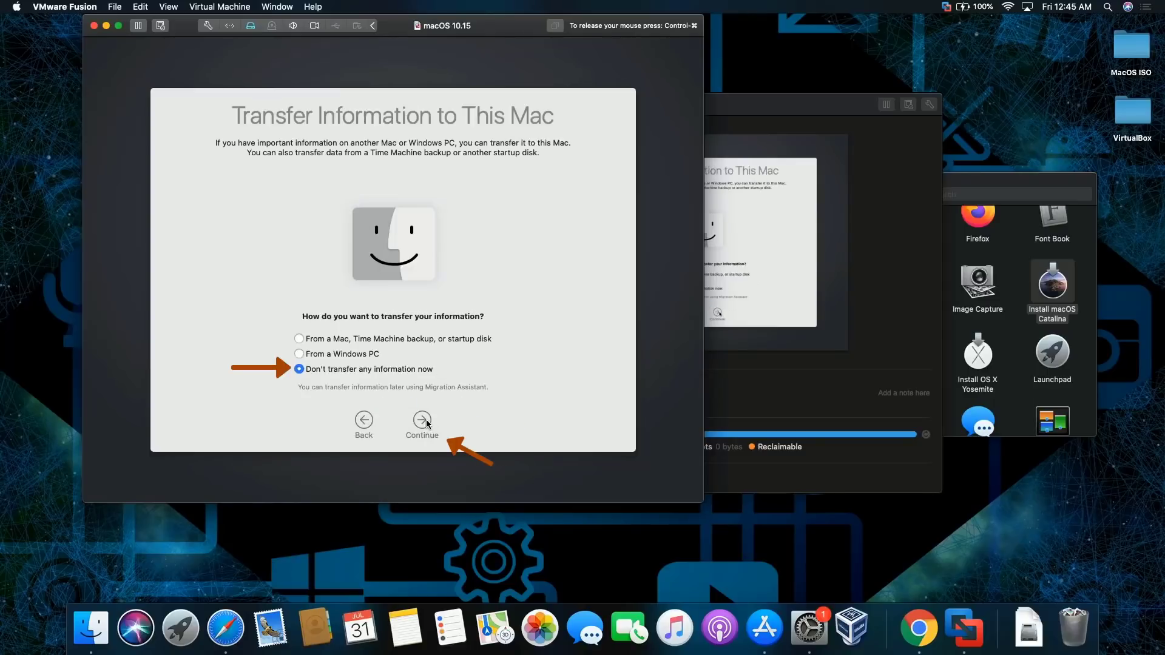
left_click(422, 421)
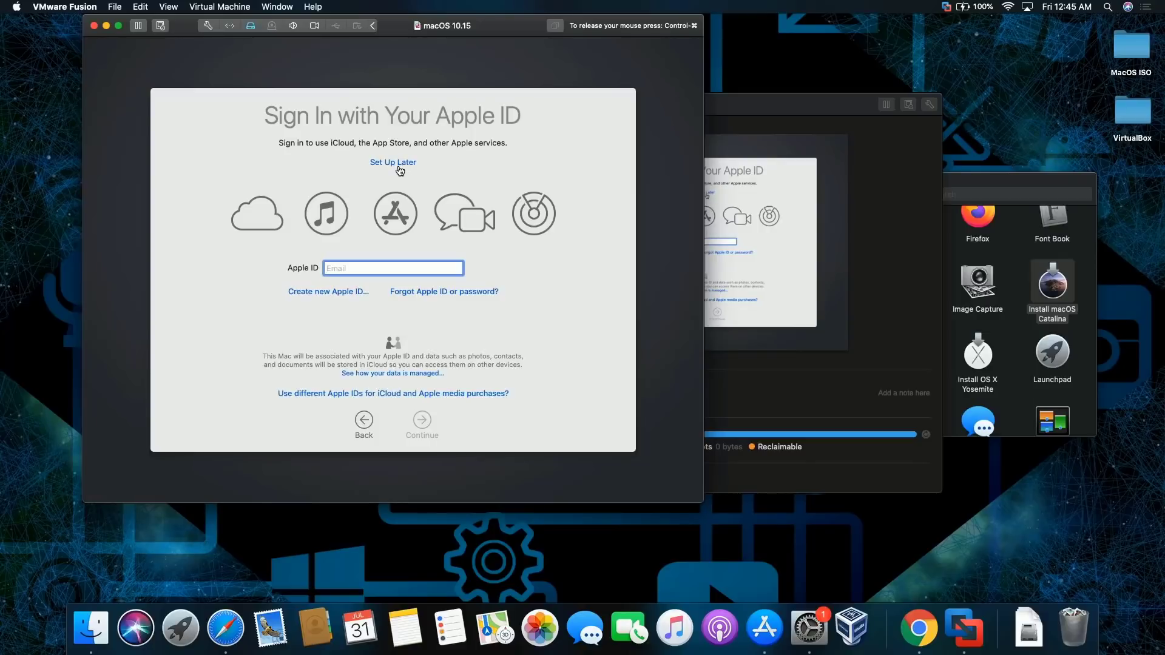
Skip Apple ID sign-in and agree to the macOS Terms and Conditions
left_click(398, 167)
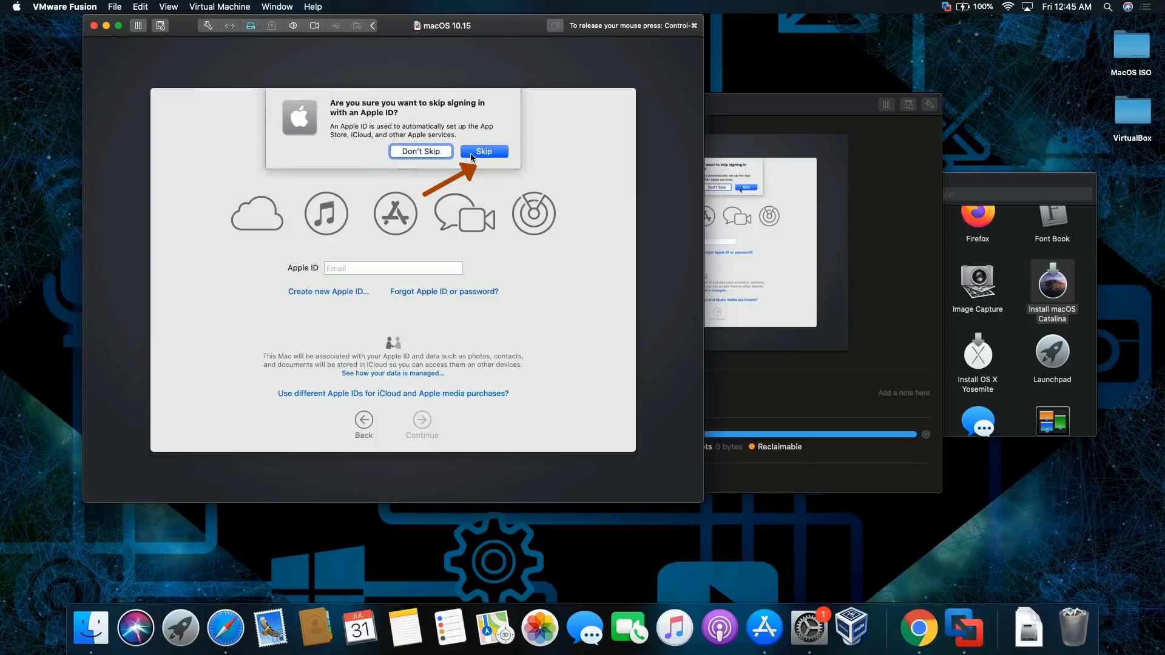
left_click(471, 153)
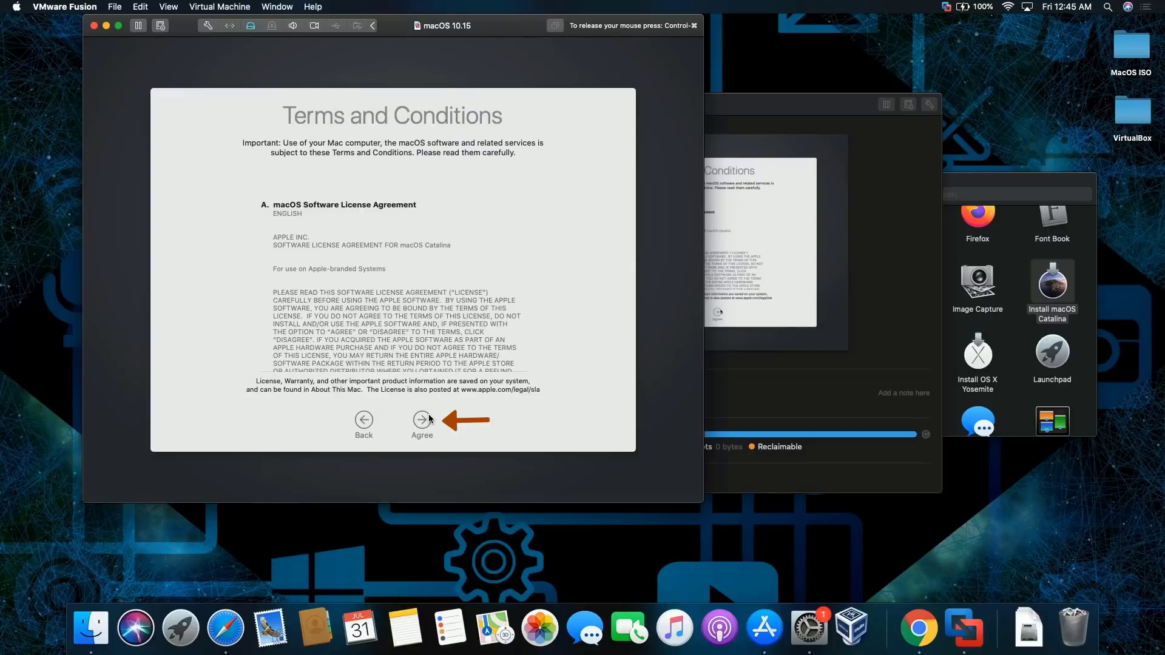
left_click(421, 419)
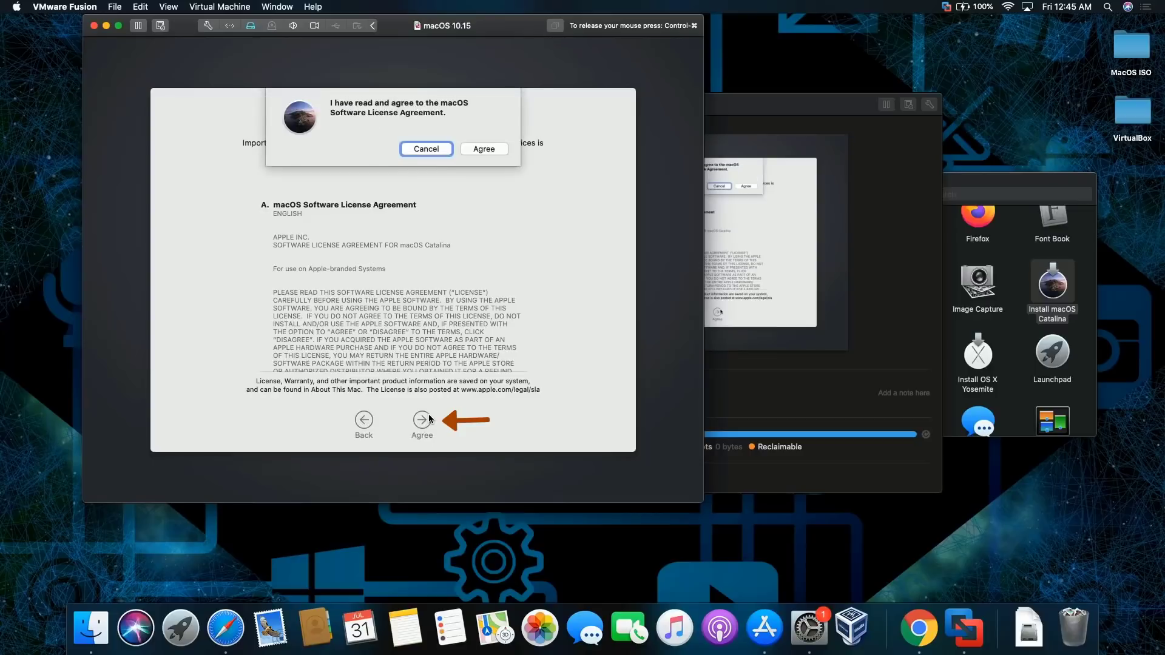
left_click(489, 149)
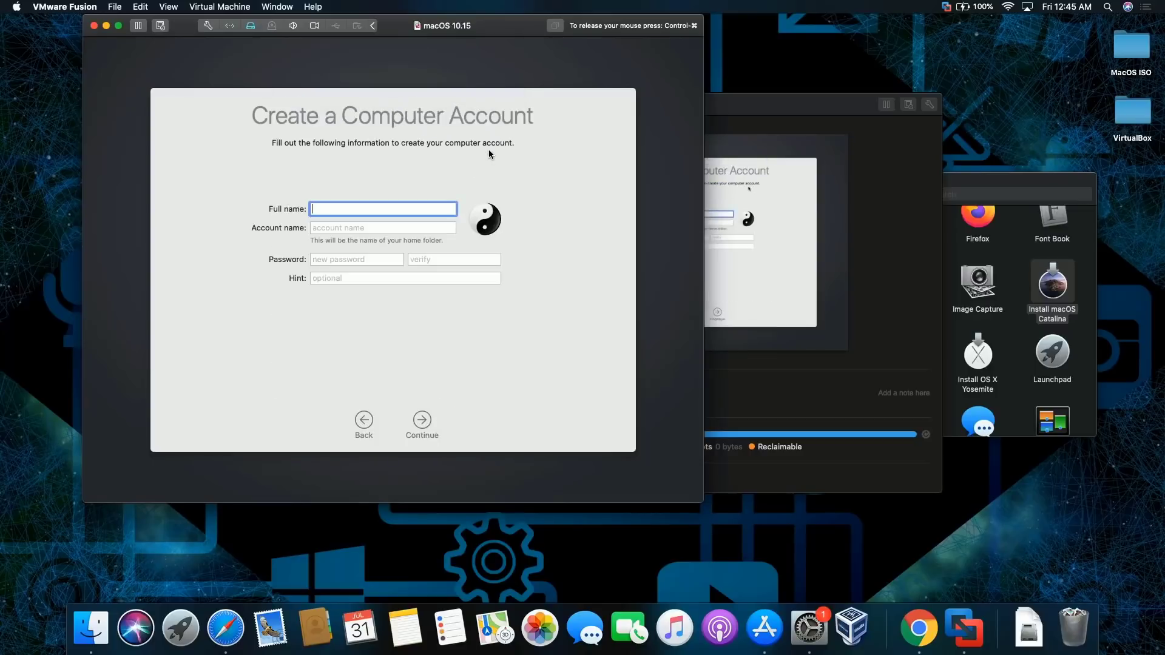
Enter the user's full name, correct a stray character, set and verify the password, and create the account
type("Ray`")
key("Tab")
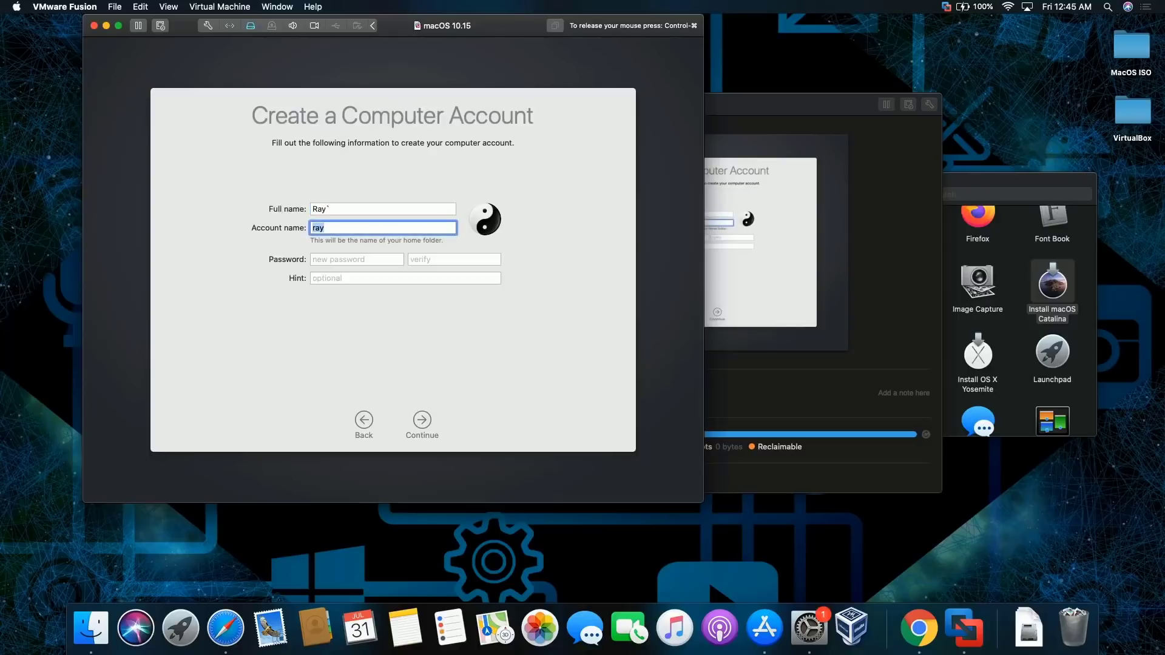
left_click(403, 206)
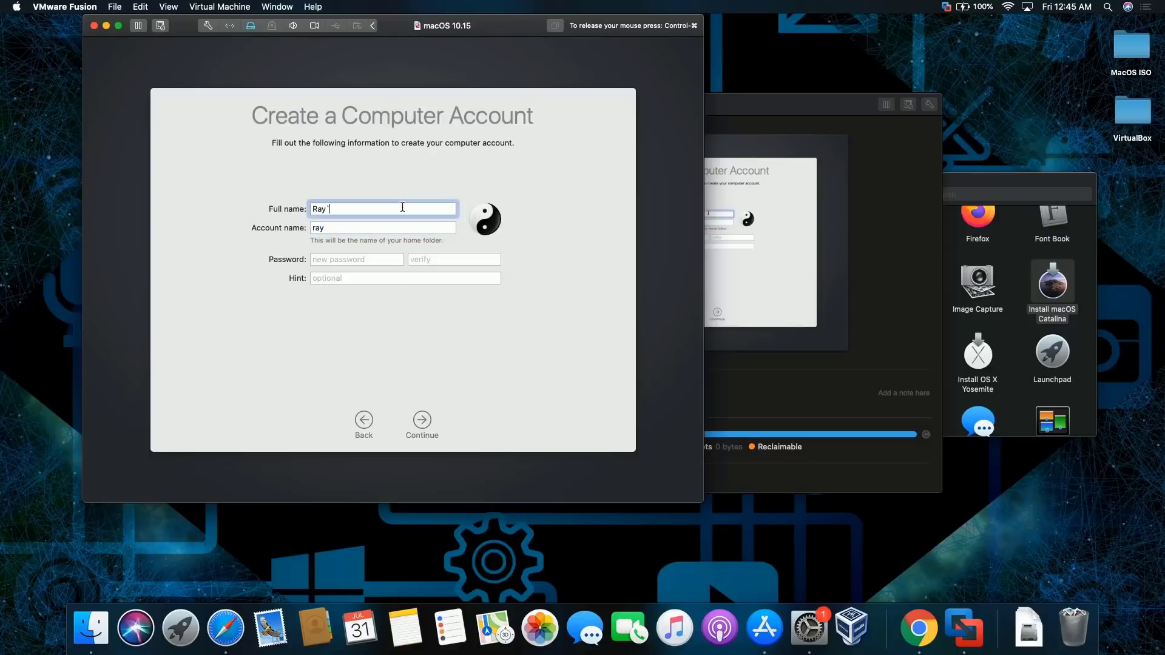
key("BackSpace")
left_click(361, 258)
type("1234")
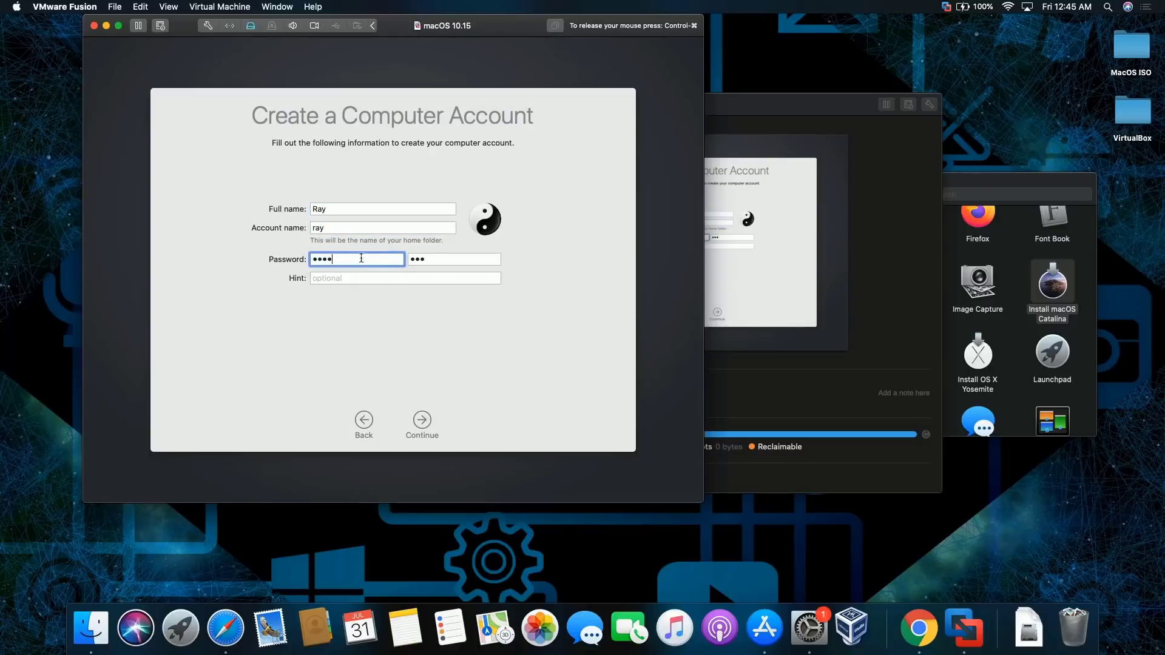
left_click(441, 261)
type("4")
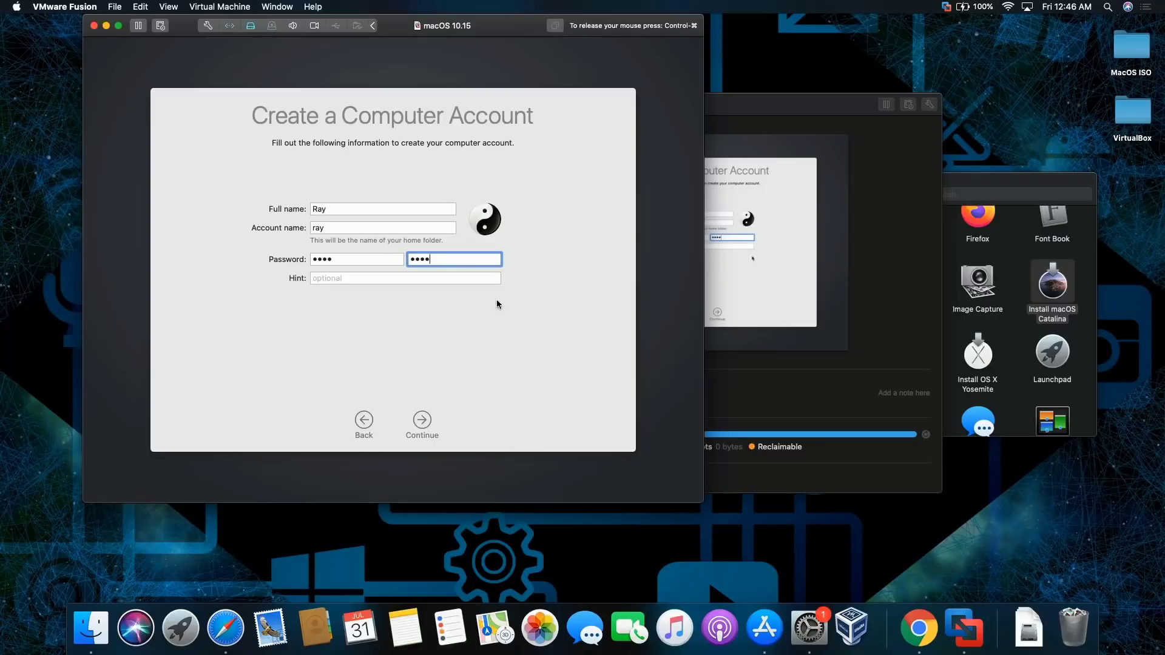
left_click(423, 420)
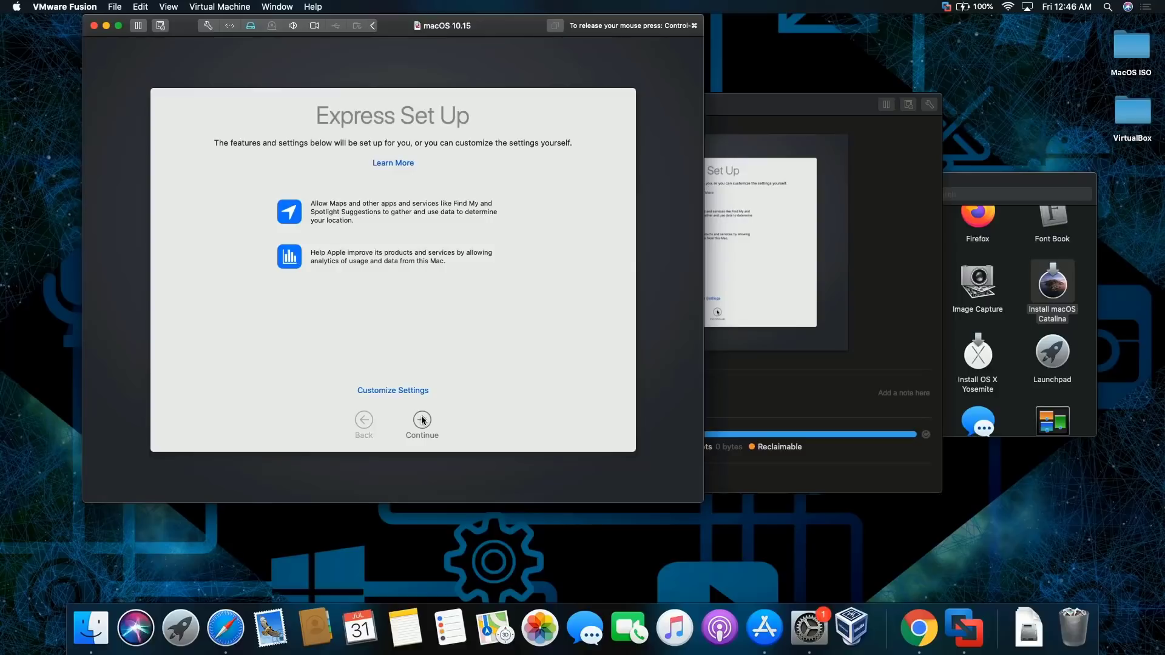
Accept Express Set Up and pass Analytics without sharing crash data
left_click(423, 420)
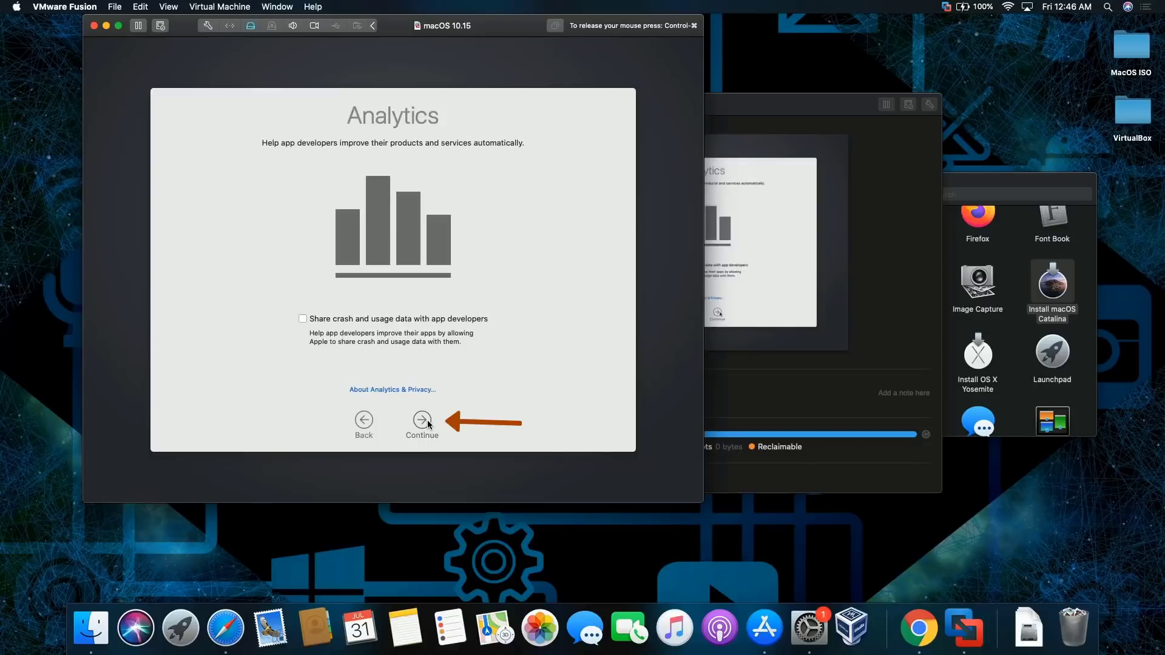
left_click(427, 424)
left_click(423, 418)
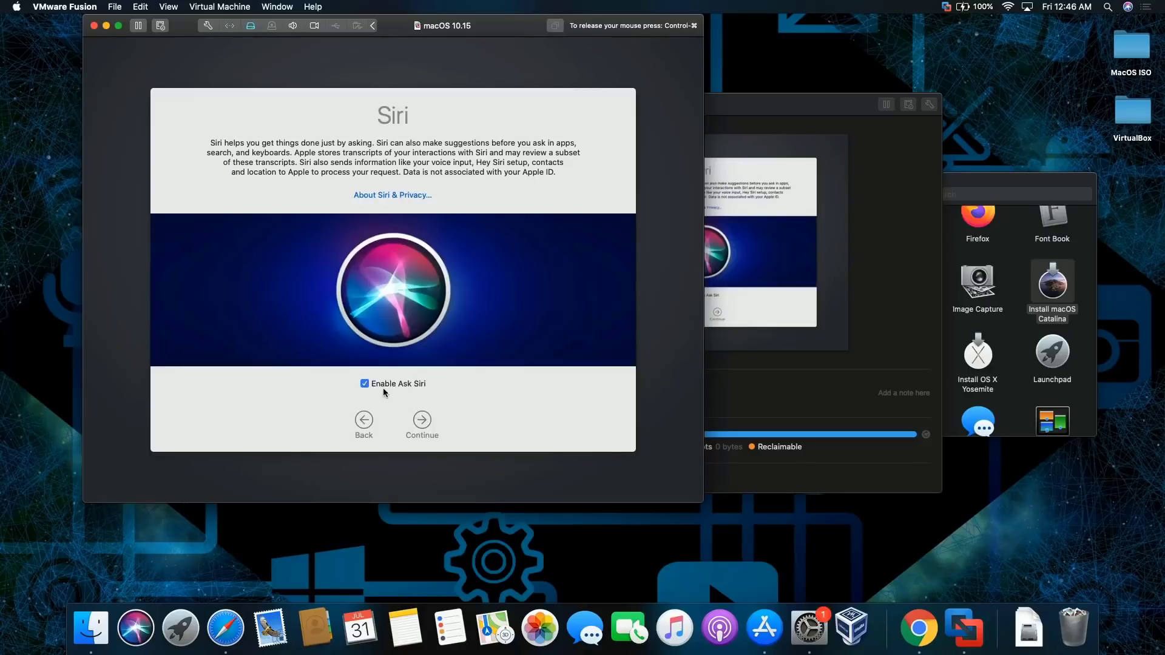
Disable Ask Siri and choose the Auto appearance to finish setup
left_click(367, 384)
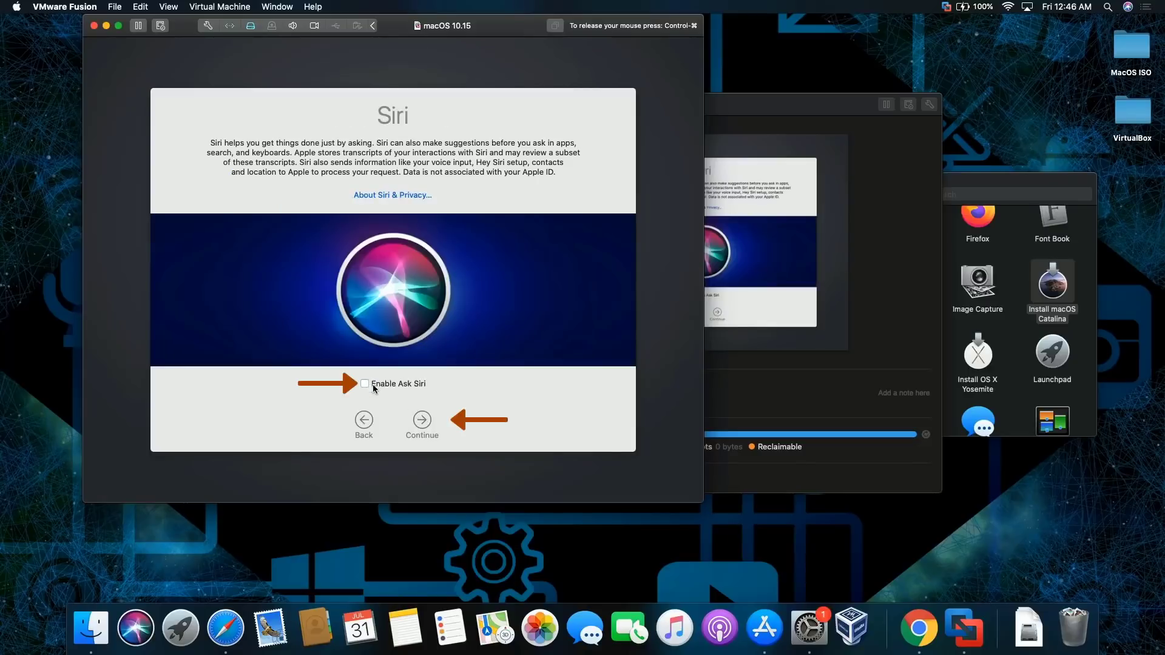
left_click(420, 418)
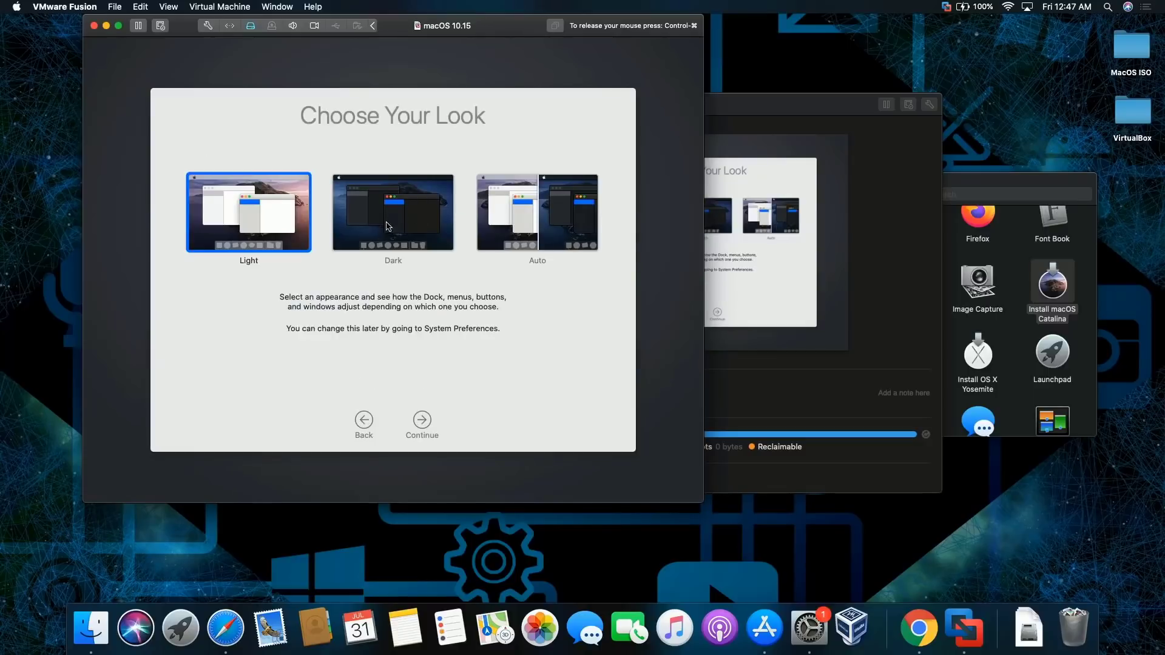
left_click(511, 212)
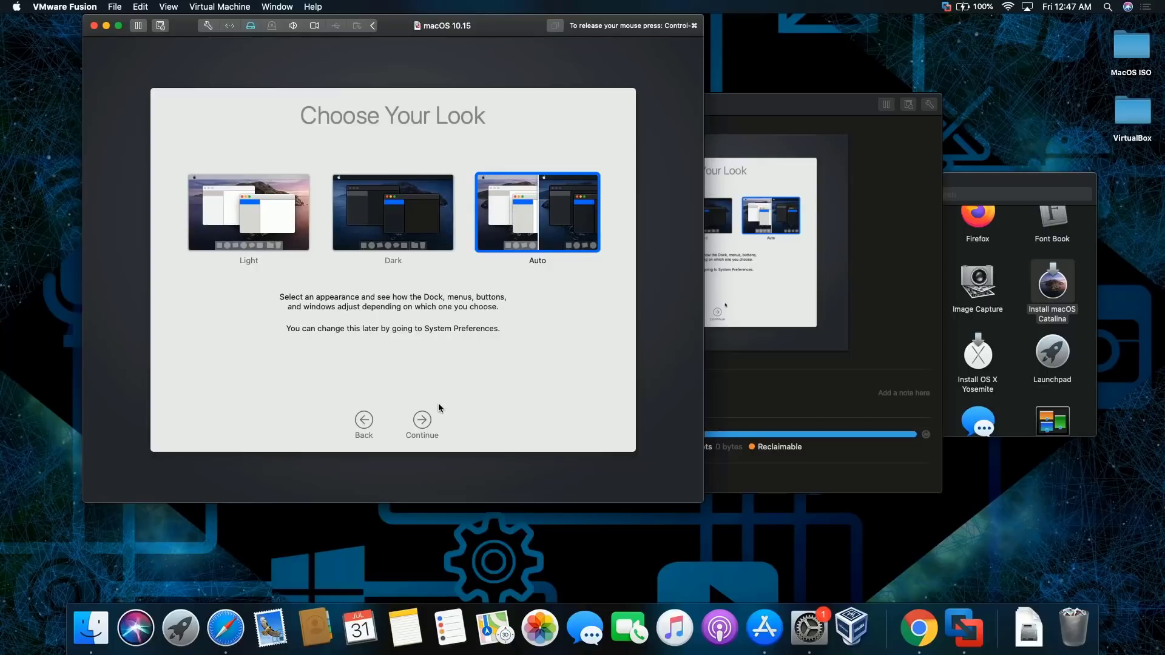
left_click(428, 418)
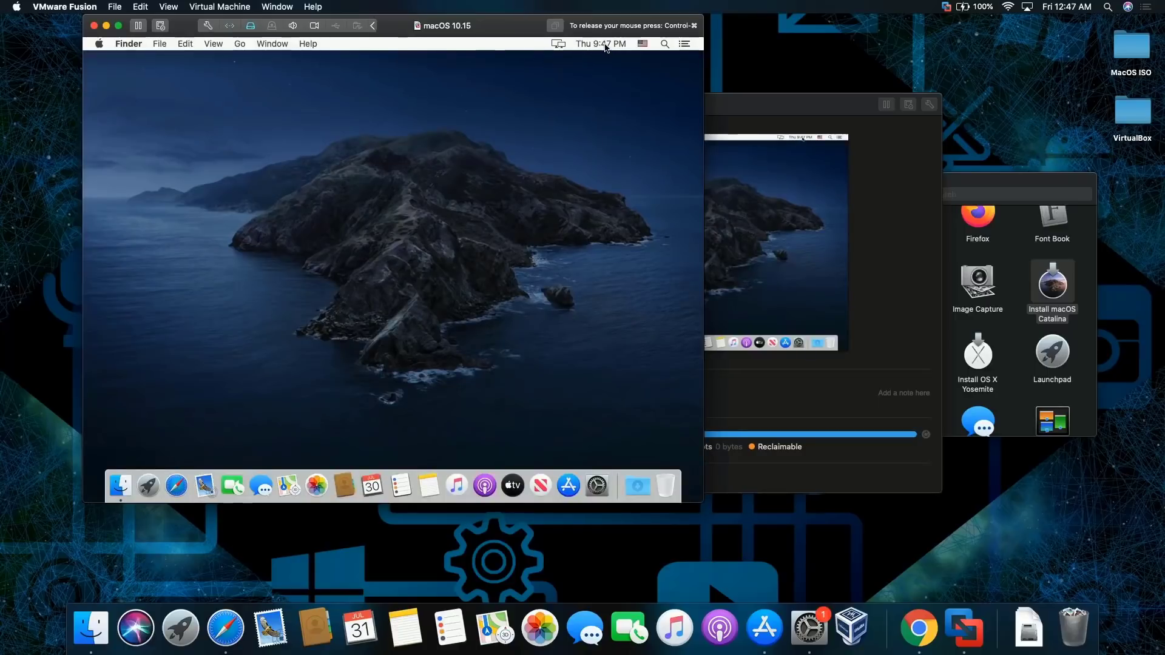
left_click(601, 50)
left_click(400, 151)
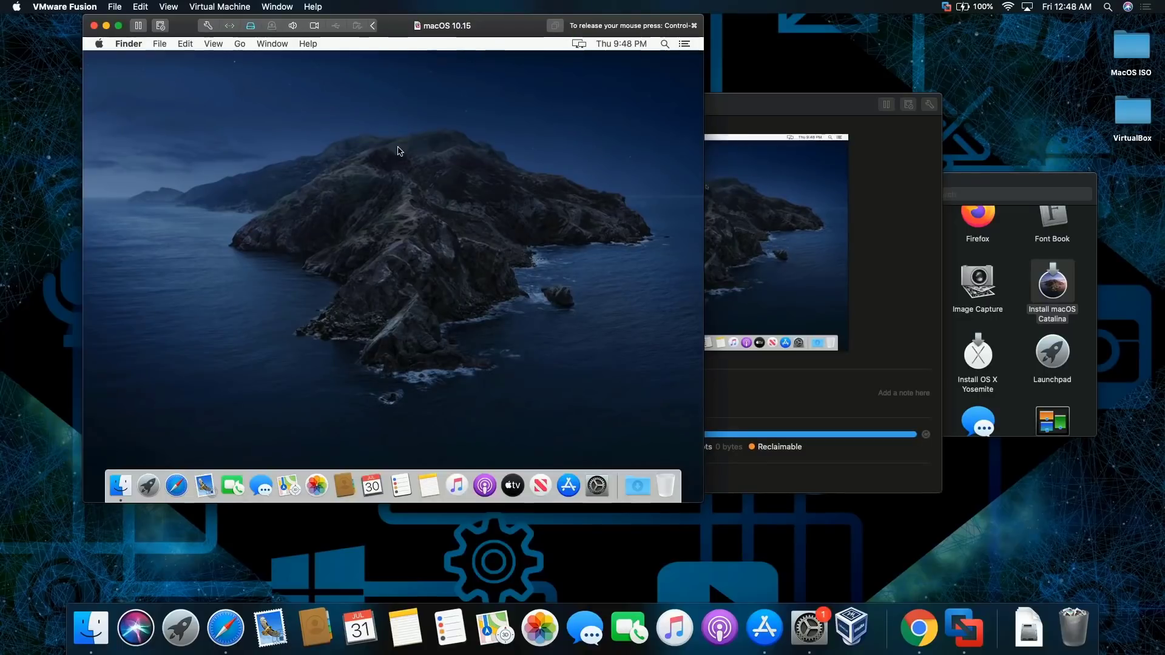